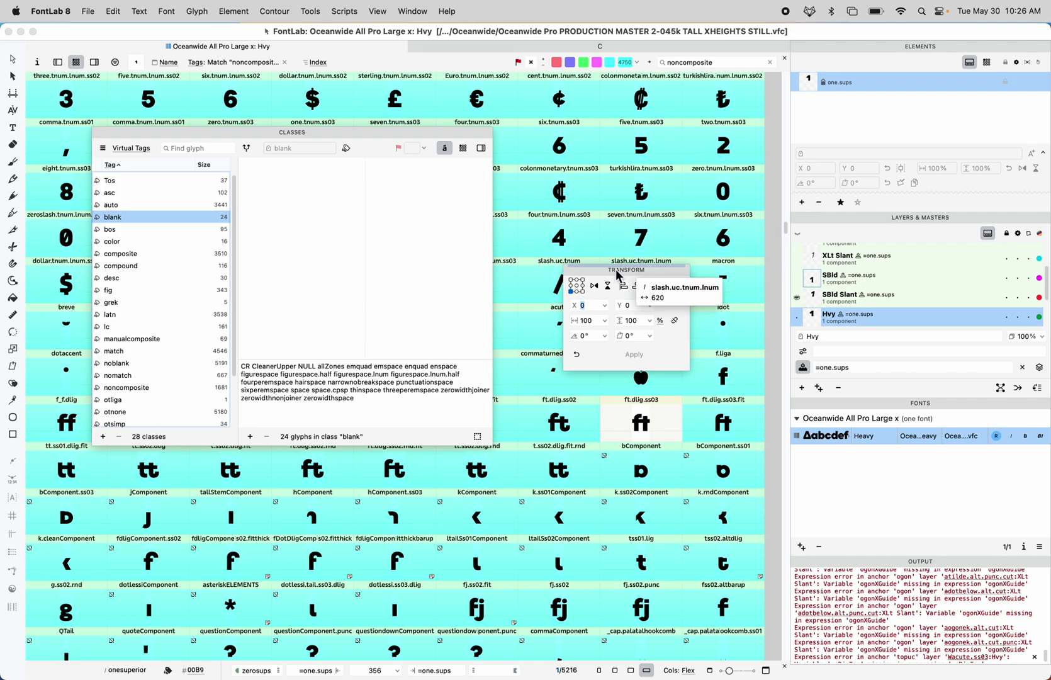
# Drag the floating Transform panel up and left so it sits over the glyph grid
pyautogui.moveTo(614, 271); pyautogui.dragTo(592, 238)
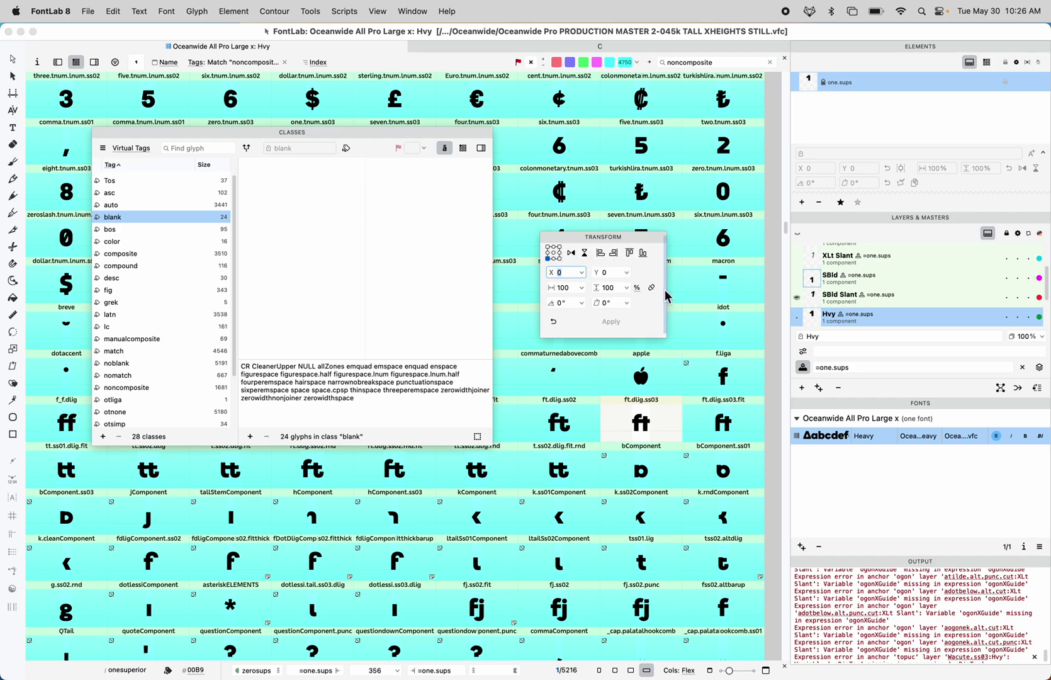
# Widen the Transform panel to expose its third angle field, then widen the side panels
pyautogui.moveTo(669, 296); pyautogui.dragTo(710, 295)
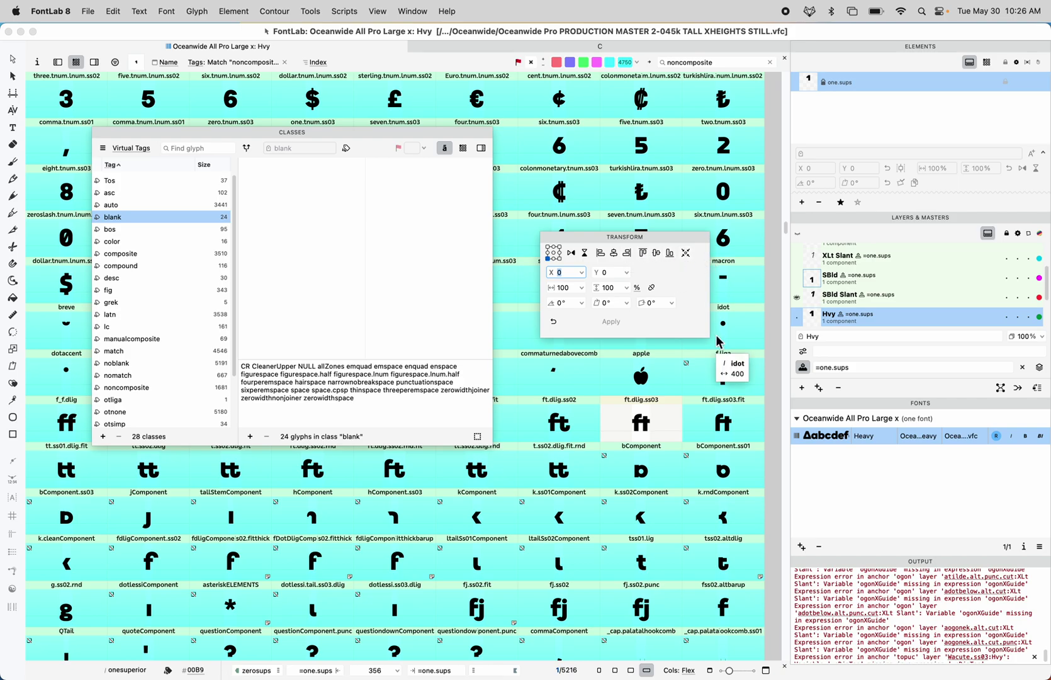
pyautogui.click(787, 287)
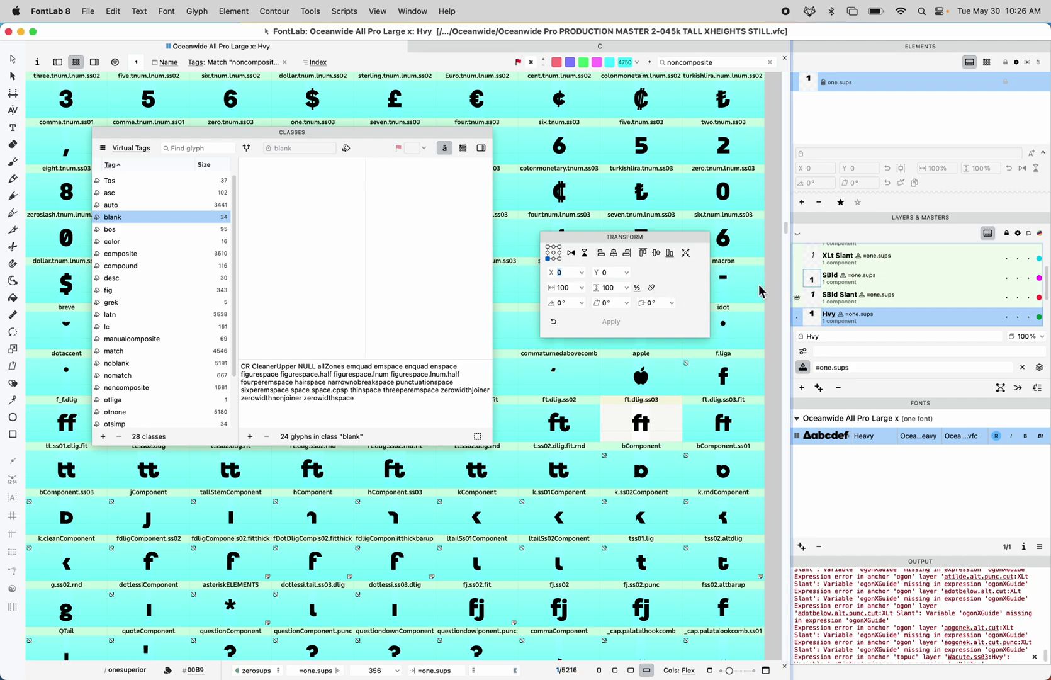
pyautogui.moveTo(797, 289); pyautogui.dragTo(775, 296)
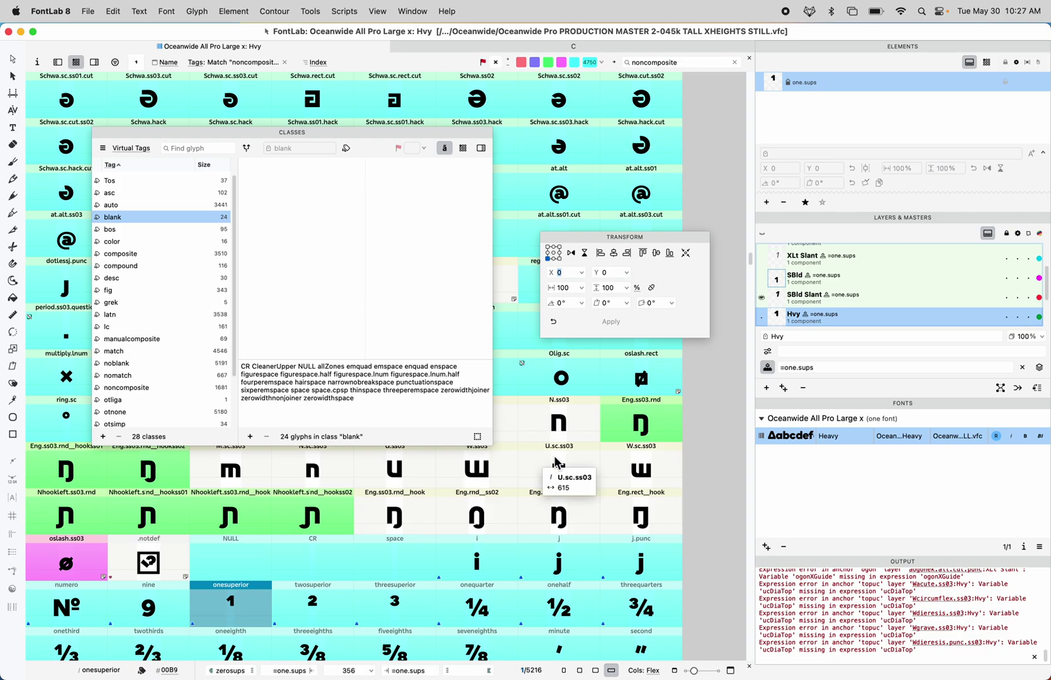
# Select .notdef and enlarge the Elements list to show its question, exclam and contour elements
pyautogui.scroll(-2, 559, 466)
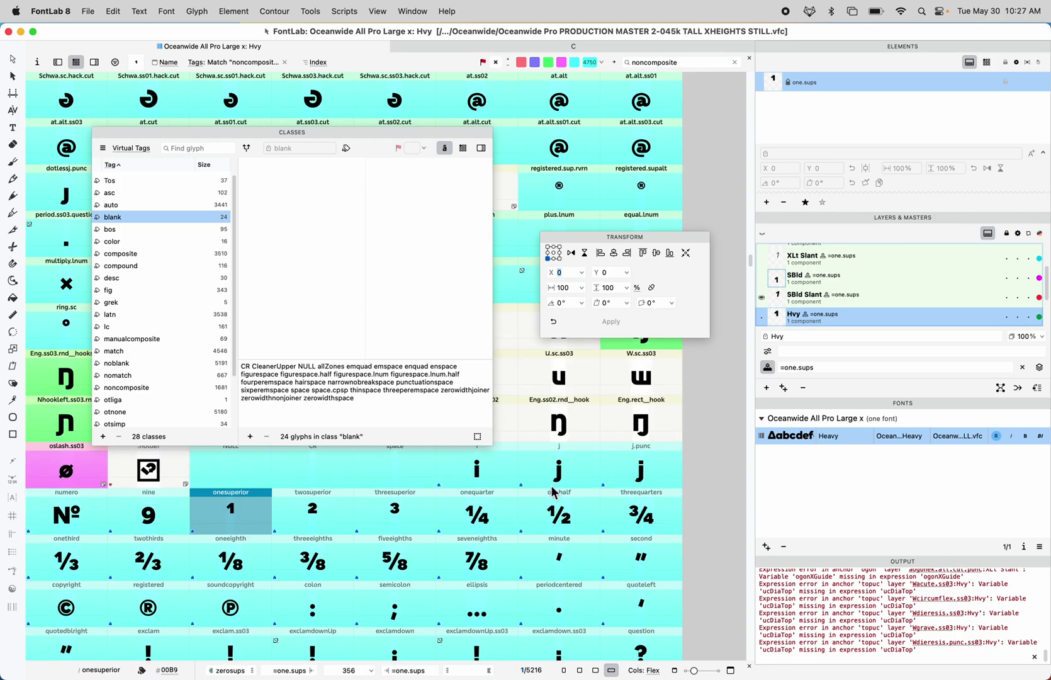
pyautogui.click(173, 479)
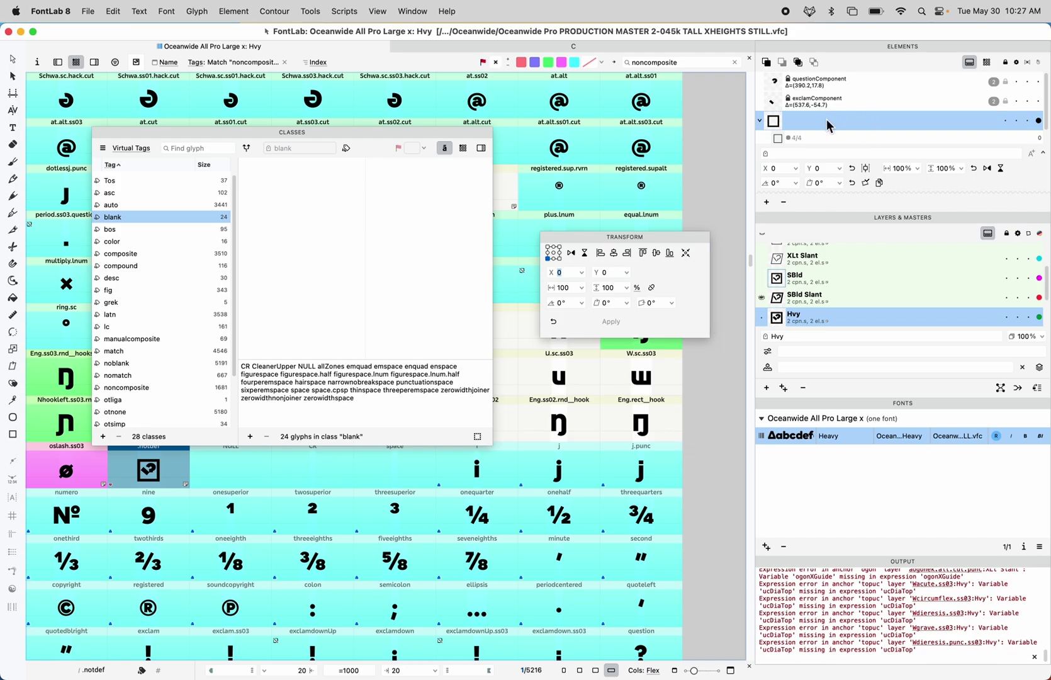
pyautogui.moveTo(851, 141); pyautogui.dragTo(851, 126)
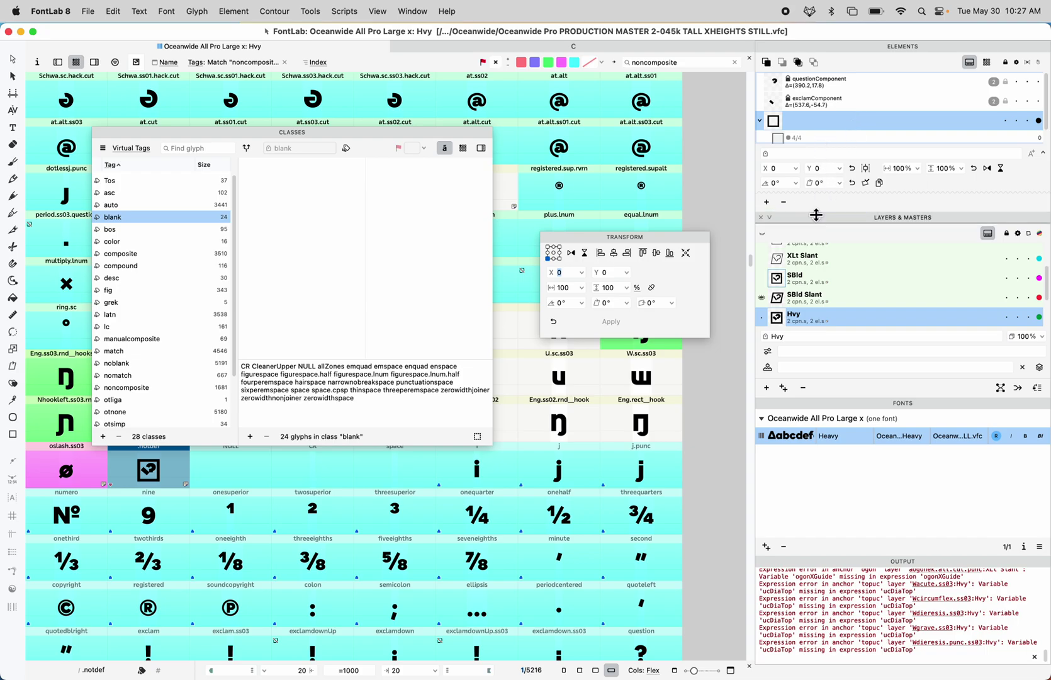
pyautogui.moveTo(816, 213); pyautogui.dragTo(817, 291)
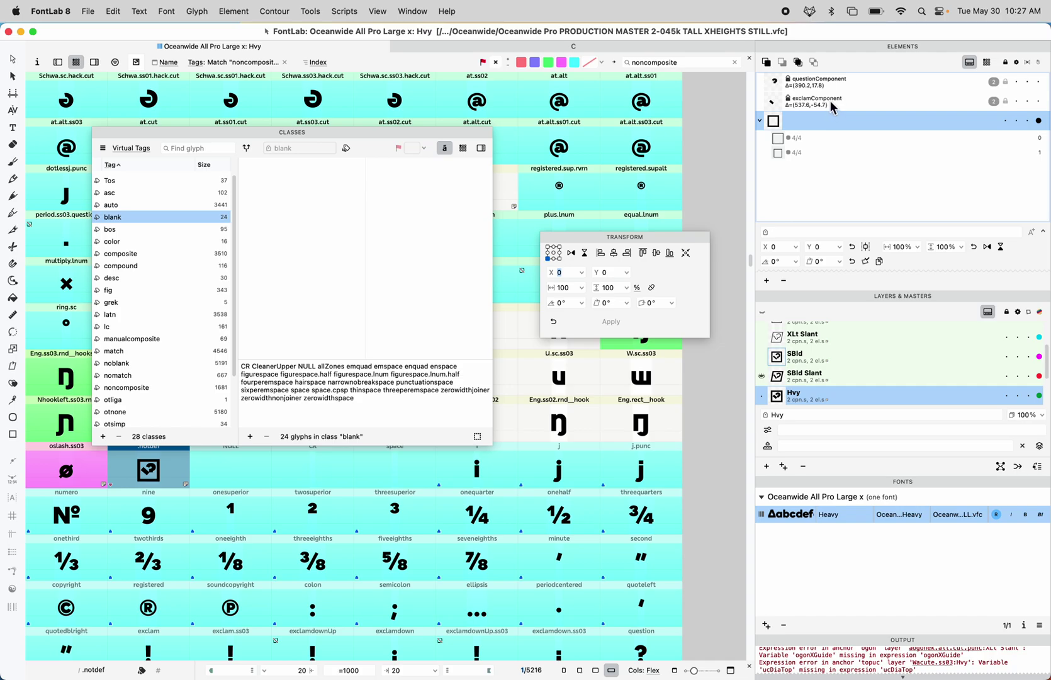
# Select exclamComponent to show its position (537.59, -54.67) and scale 80% by 71.66
pyautogui.click(830, 104)
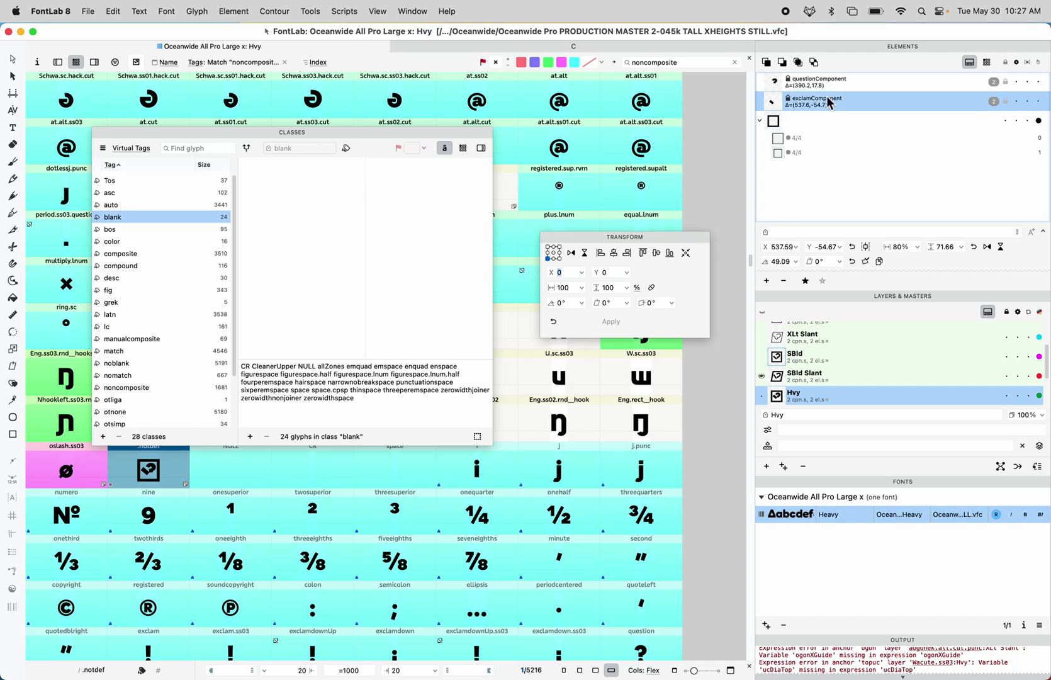
pyautogui.click(970, 63)
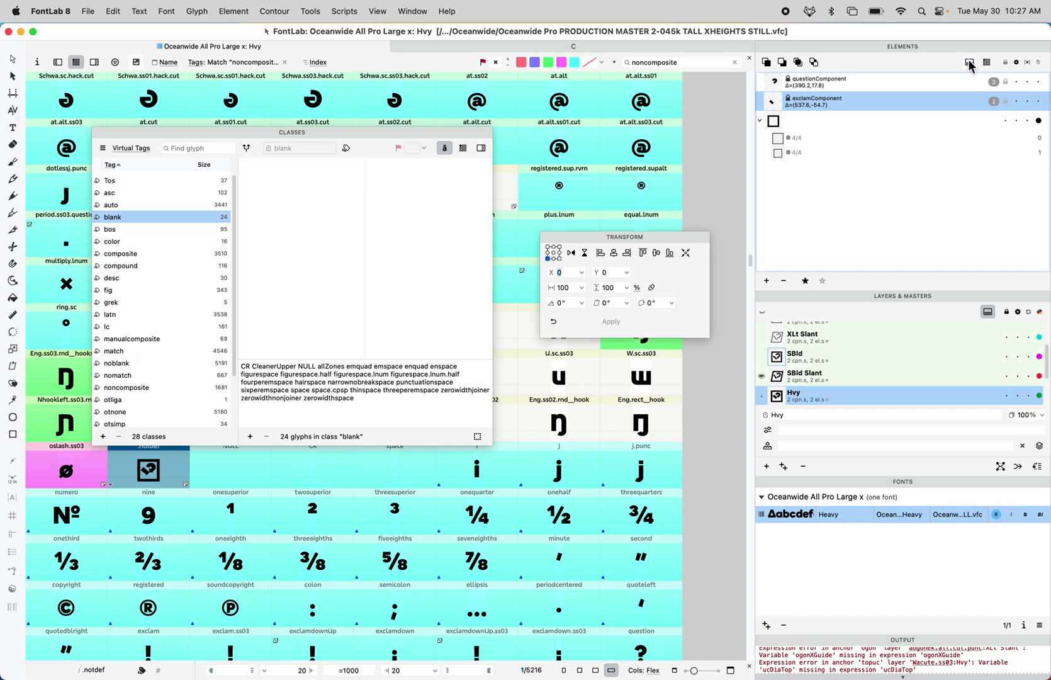
pyautogui.click(970, 64)
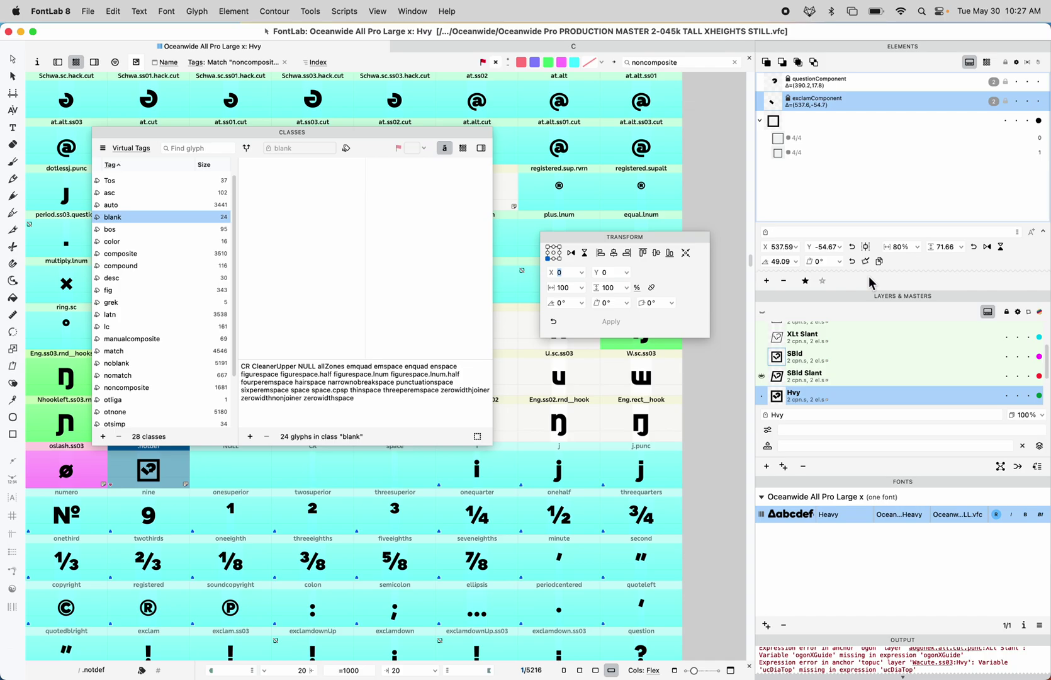
# Turn on the referencing-glyph strip and compare transforms of questionComponent (390.24, 17.77, 80%) and exclamComponent
pyautogui.click(986, 63)
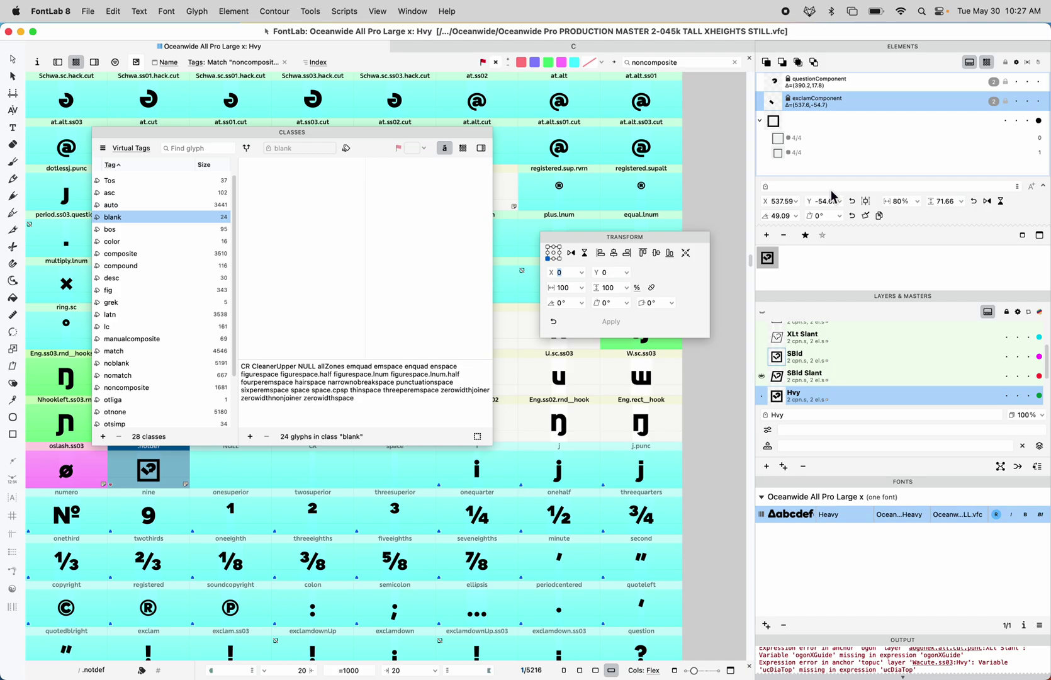
pyautogui.click(798, 89)
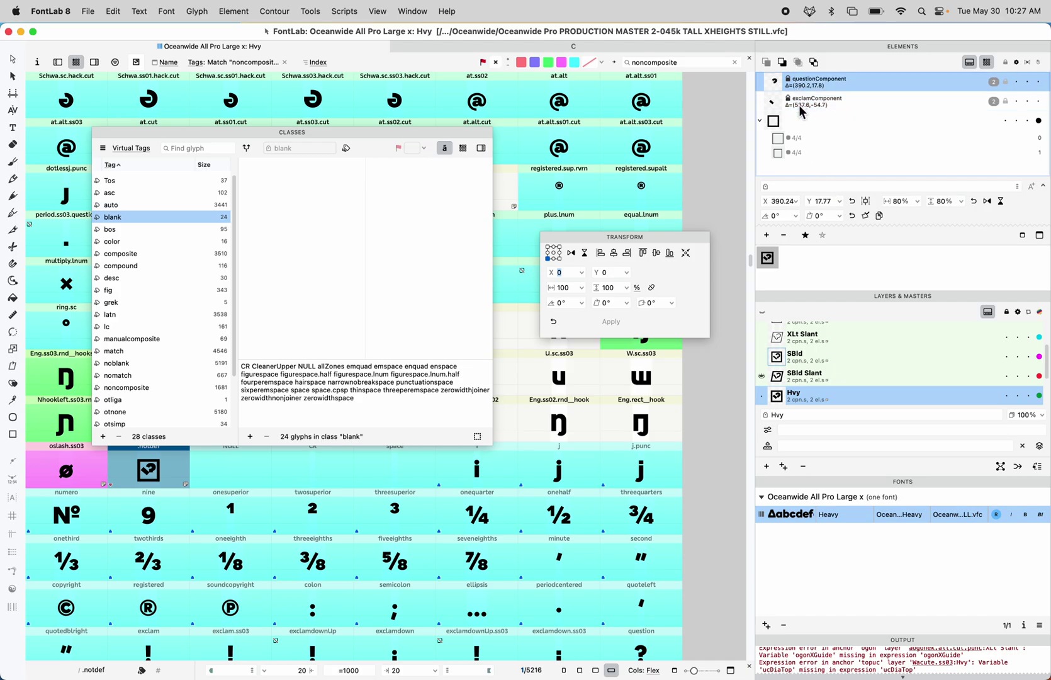
pyautogui.click(800, 104)
pyautogui.click(801, 125)
pyautogui.click(800, 106)
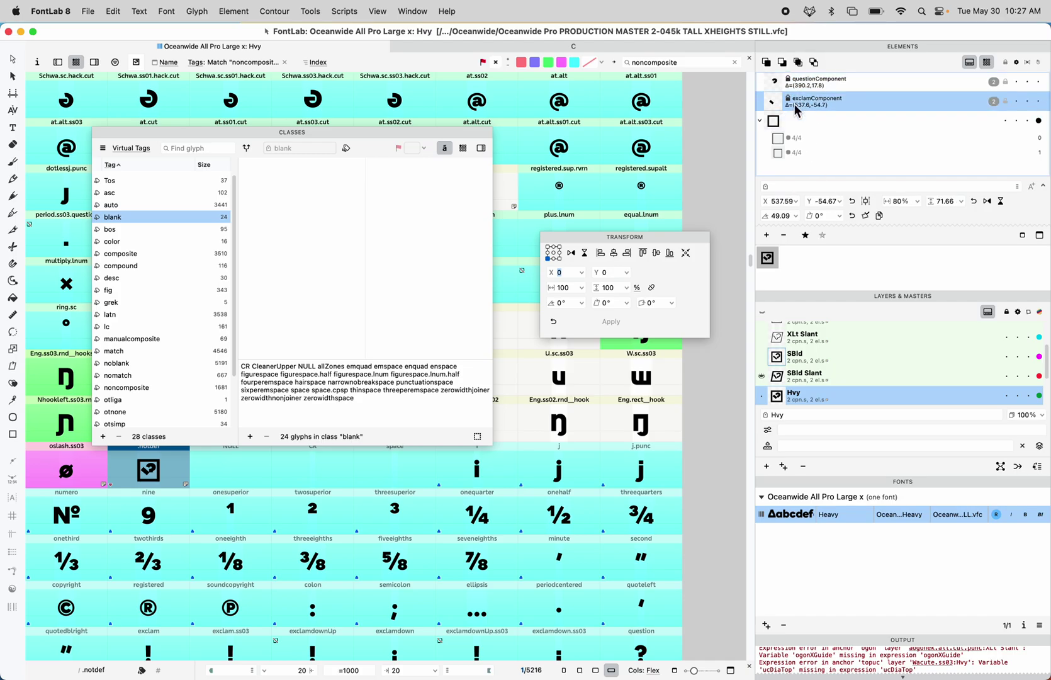
pyautogui.click(800, 89)
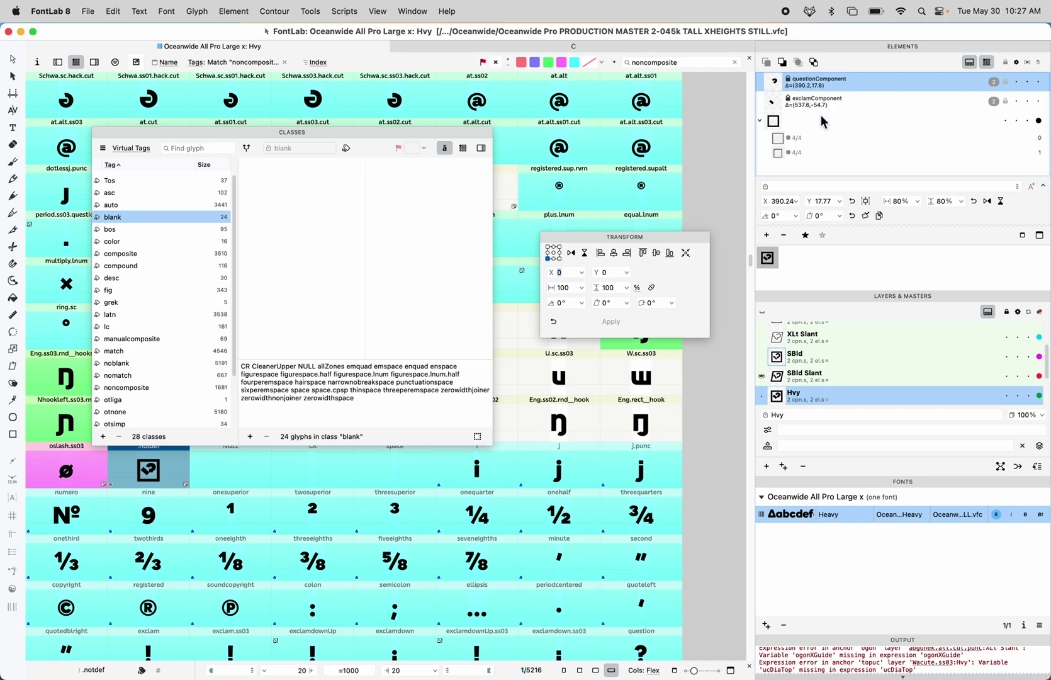
pyautogui.click(991, 65)
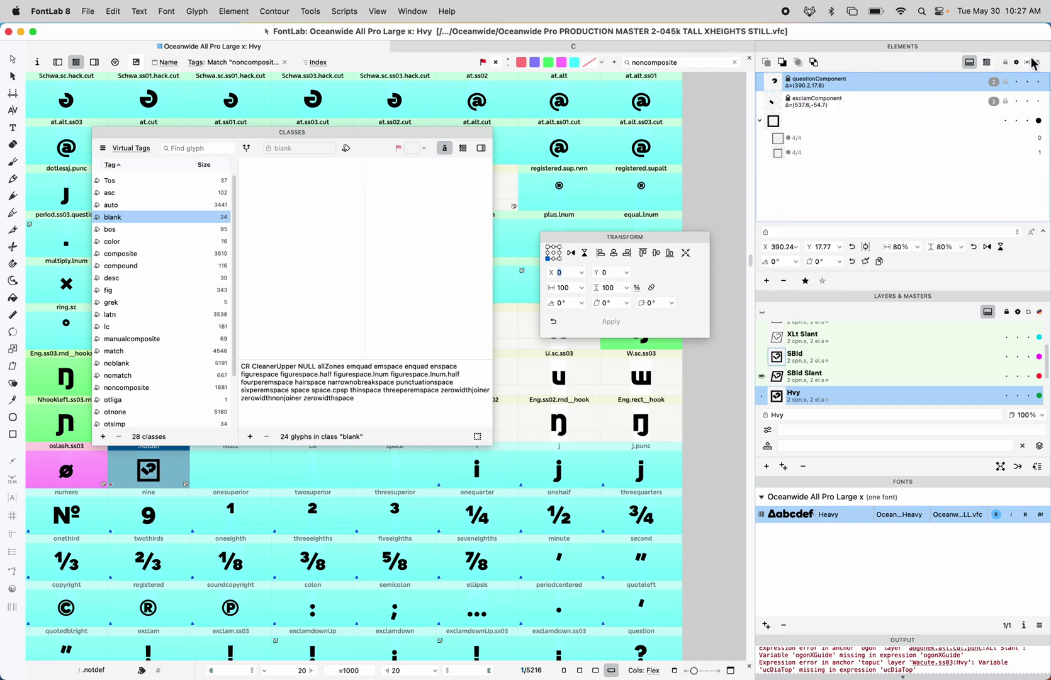
pyautogui.click(990, 66)
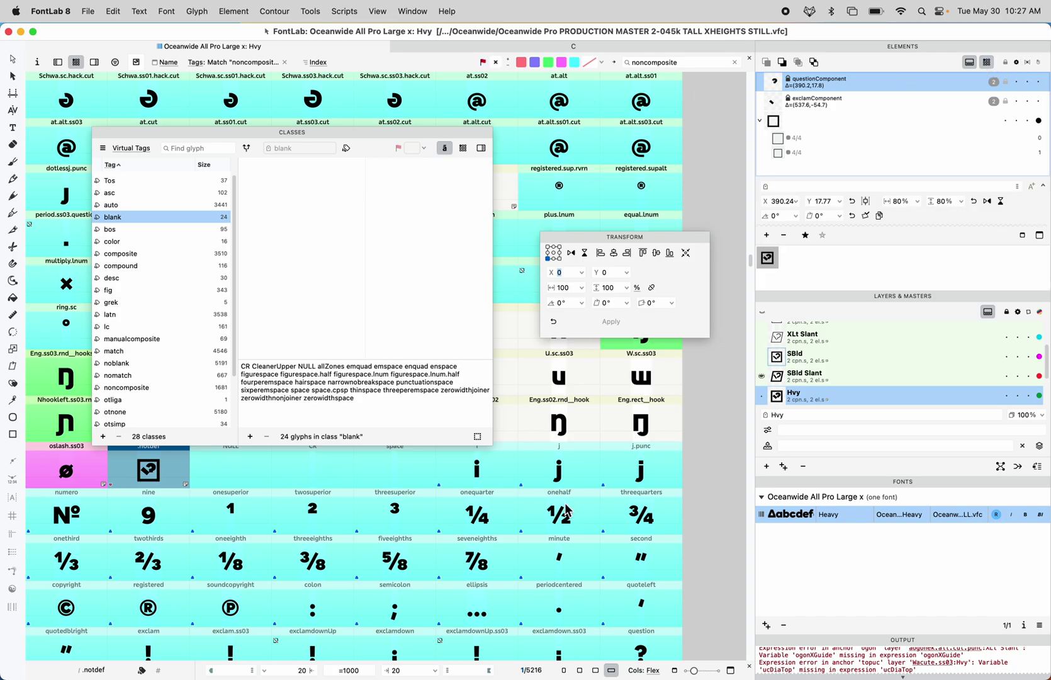
# Check the i and U.sc.ss03 components, then jump to Ntilde.sc.ss03 via the reference strip
pyautogui.click(490, 474)
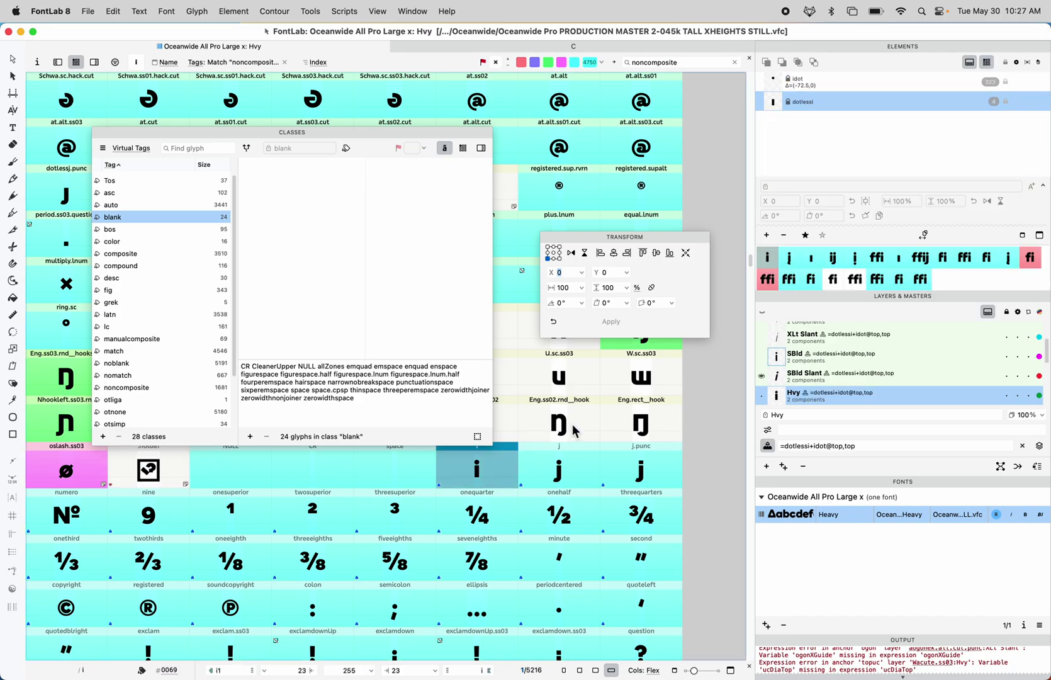
pyautogui.click(563, 381)
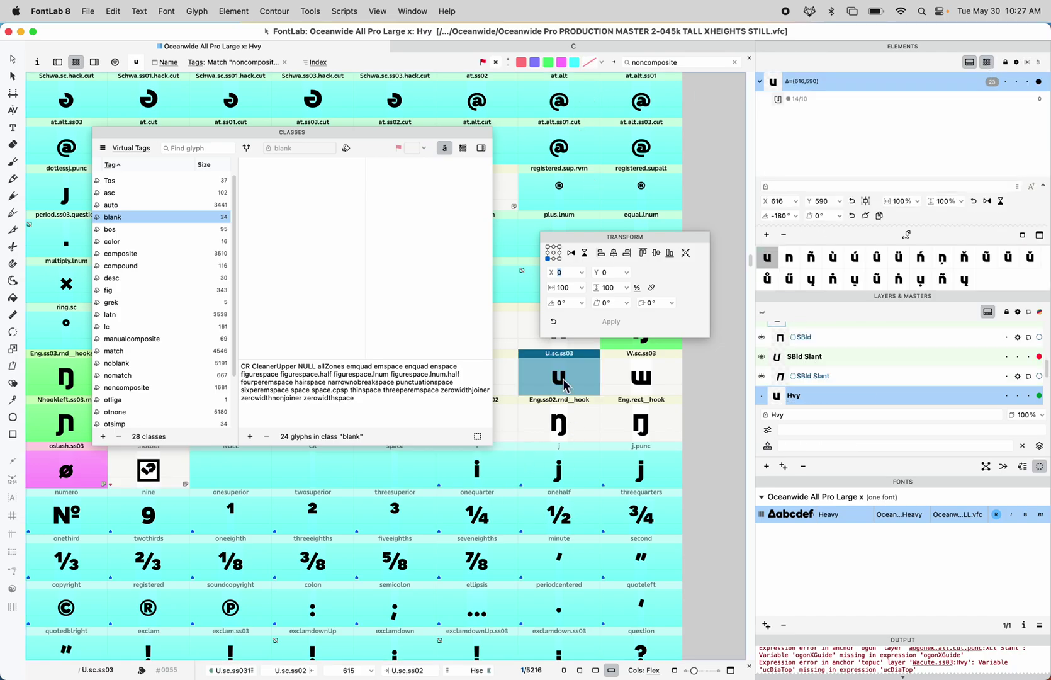
pyautogui.click(813, 262)
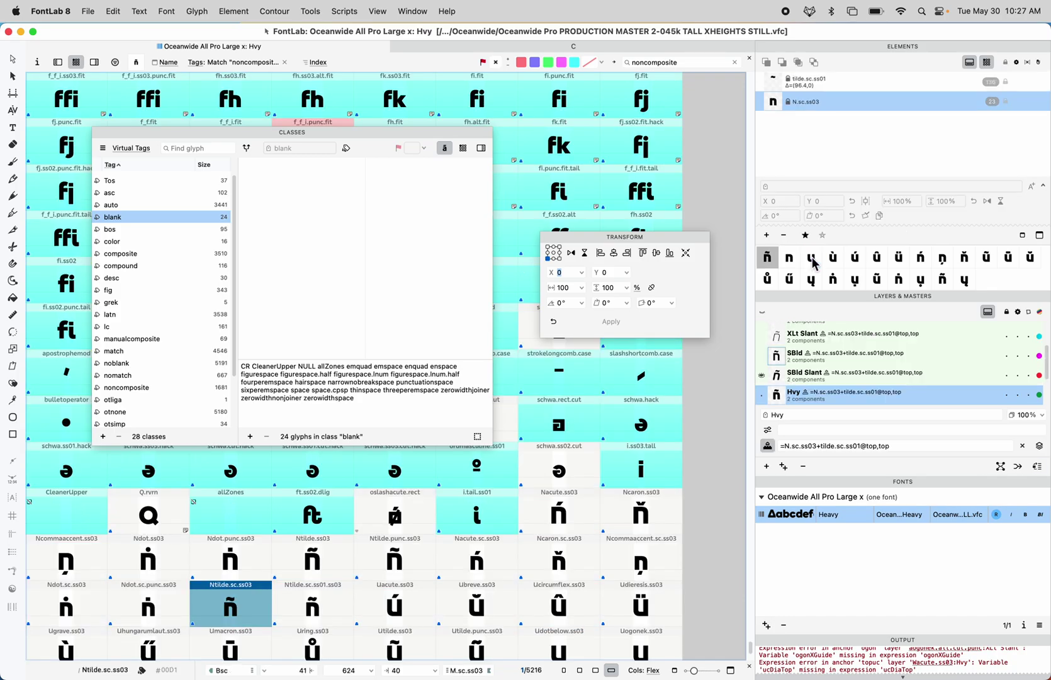
# Open Ntilde.sc.ss03 and its N.sc.ss03 component glyph, switching to the SBld layer
pyautogui.doubleClick(230, 607)
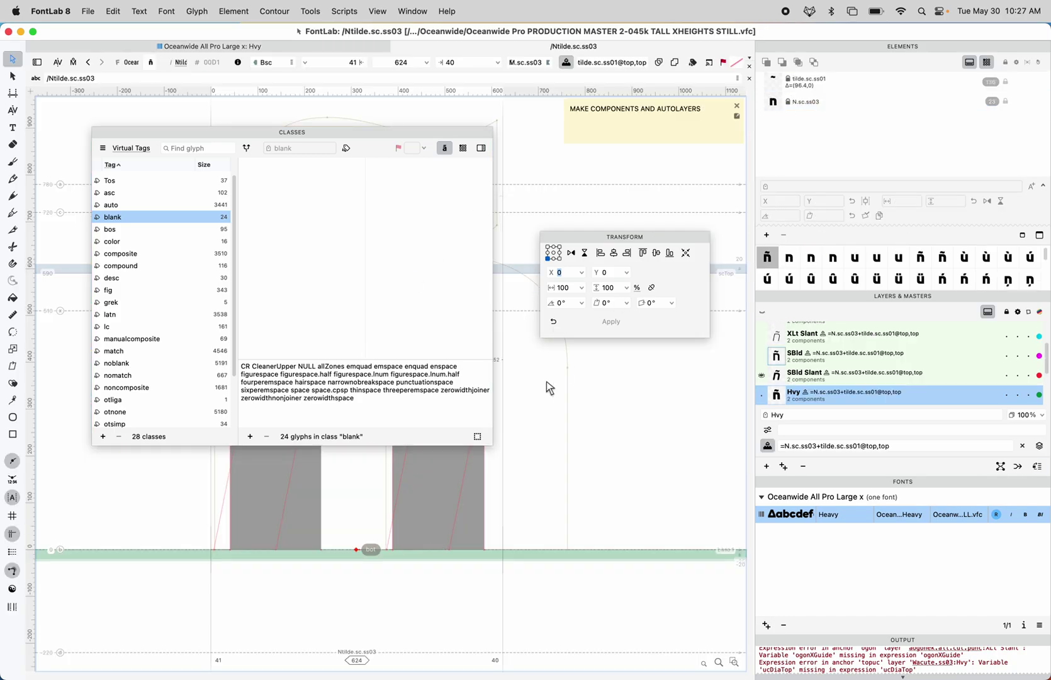
pyautogui.click(841, 263)
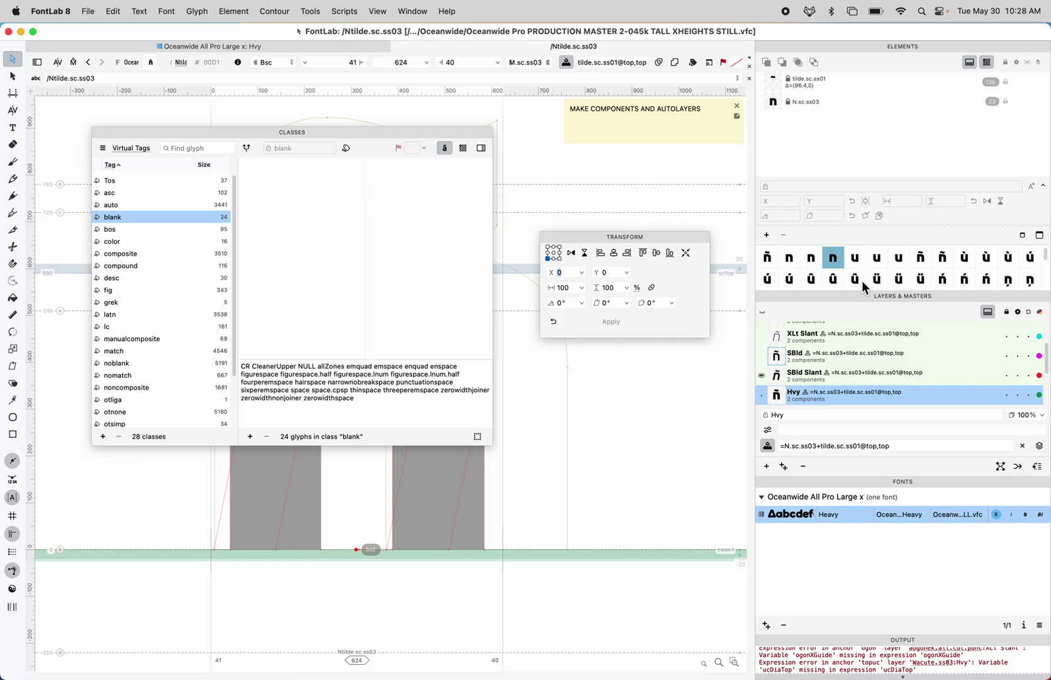
pyautogui.doubleClick(867, 273)
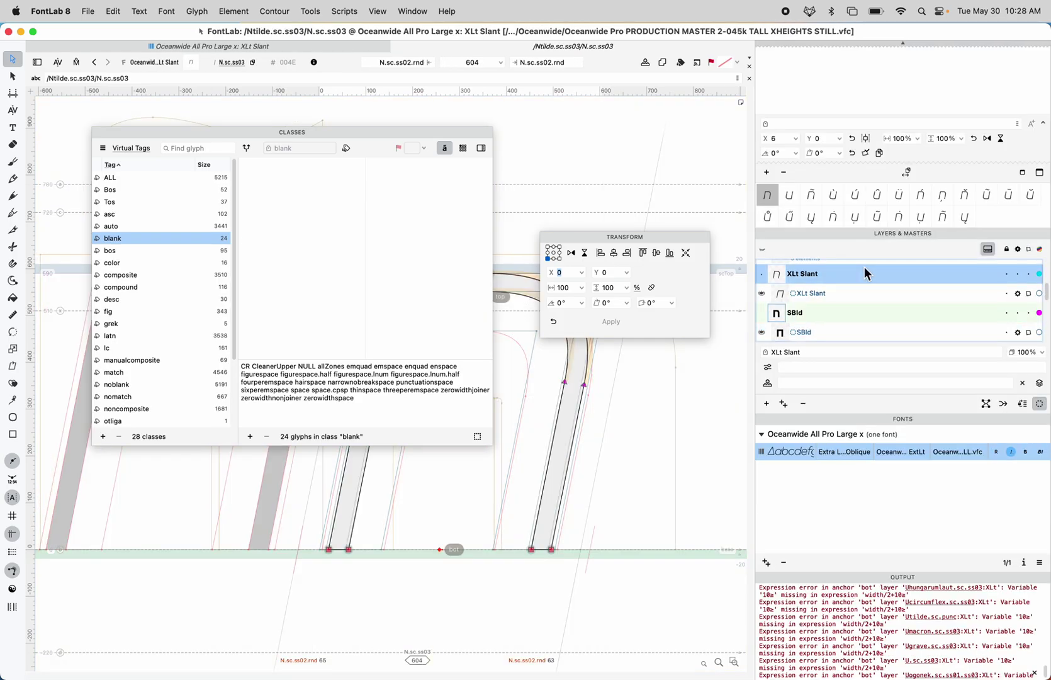
pyautogui.click(824, 300)
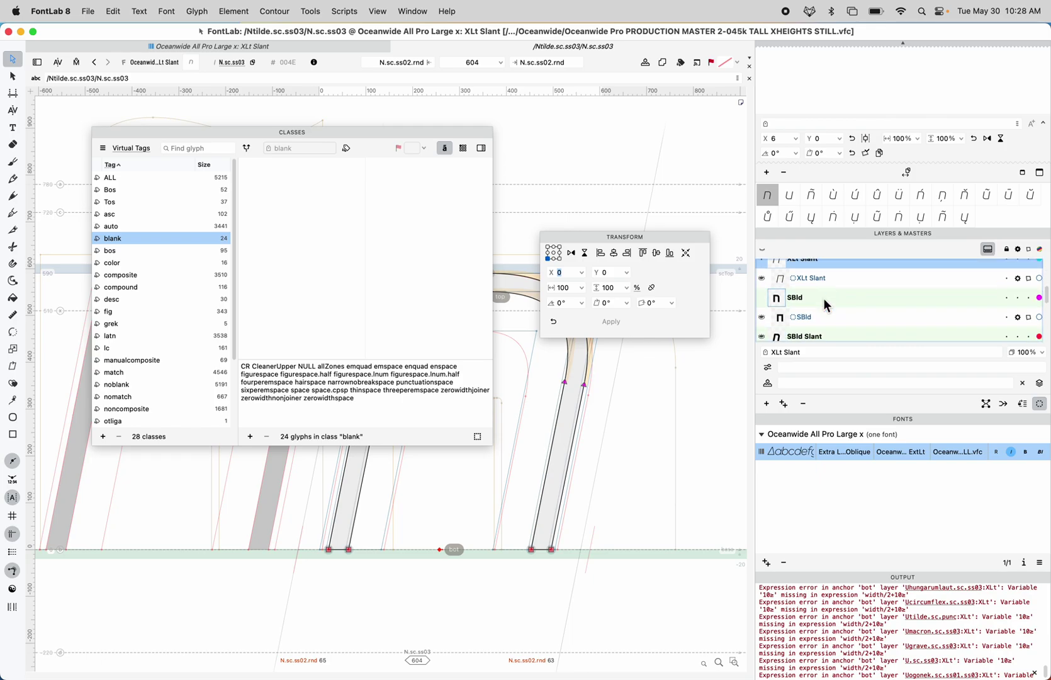
# Open Udotbelow.sc.ss03 and hide the glyph strip below the Elements panel
pyautogui.doubleClick(861, 218)
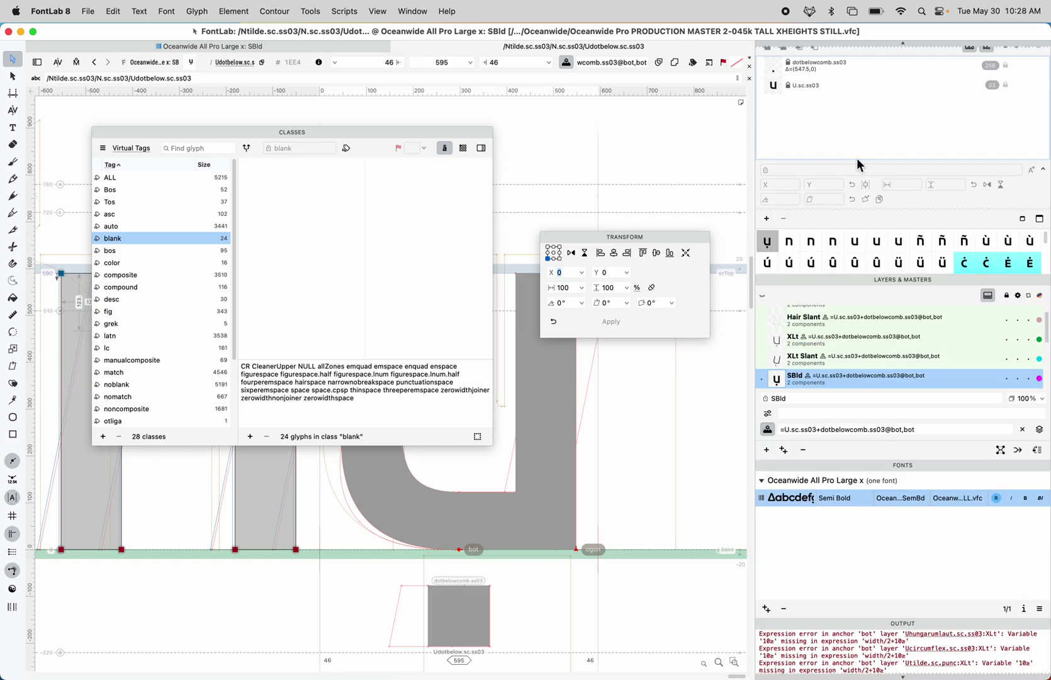
pyautogui.scroll(1, 895, 42)
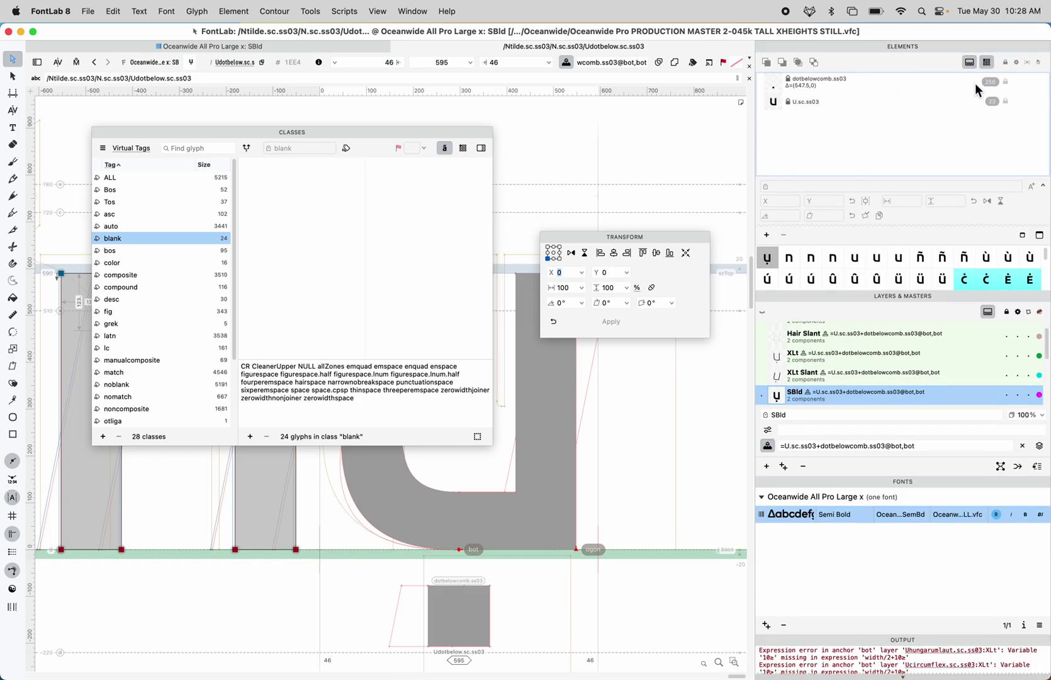
pyautogui.click(988, 62)
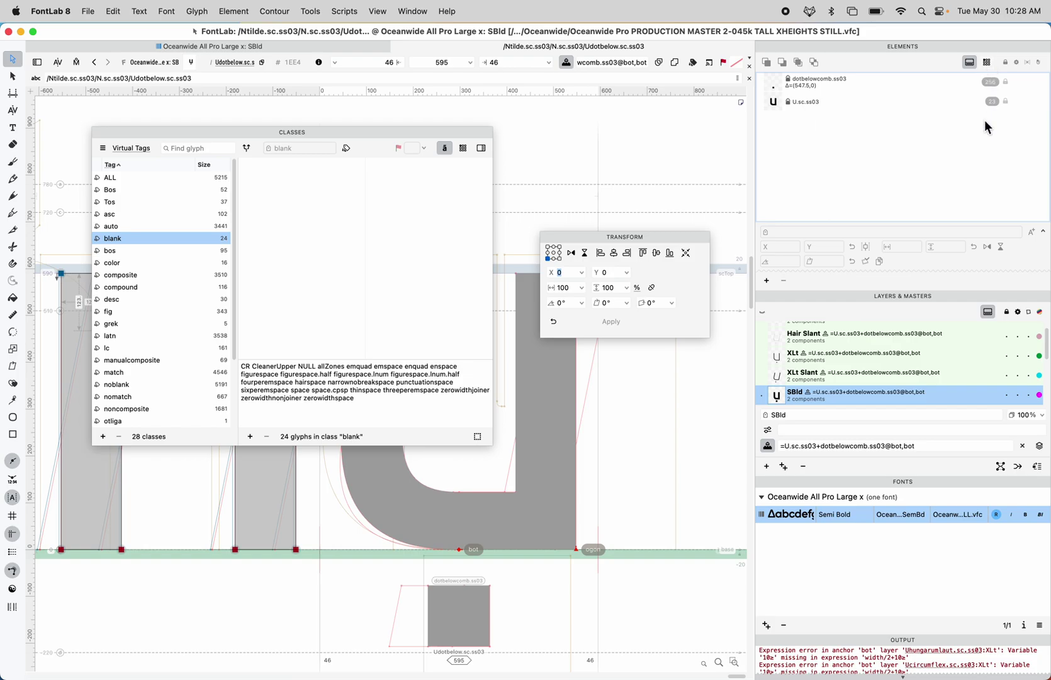
# Return to the font grid, step to .notdef and select its exclamComponent at X 550.59, Y -6.67
pyautogui.click(367, 45)
pyautogui.click(614, 143)
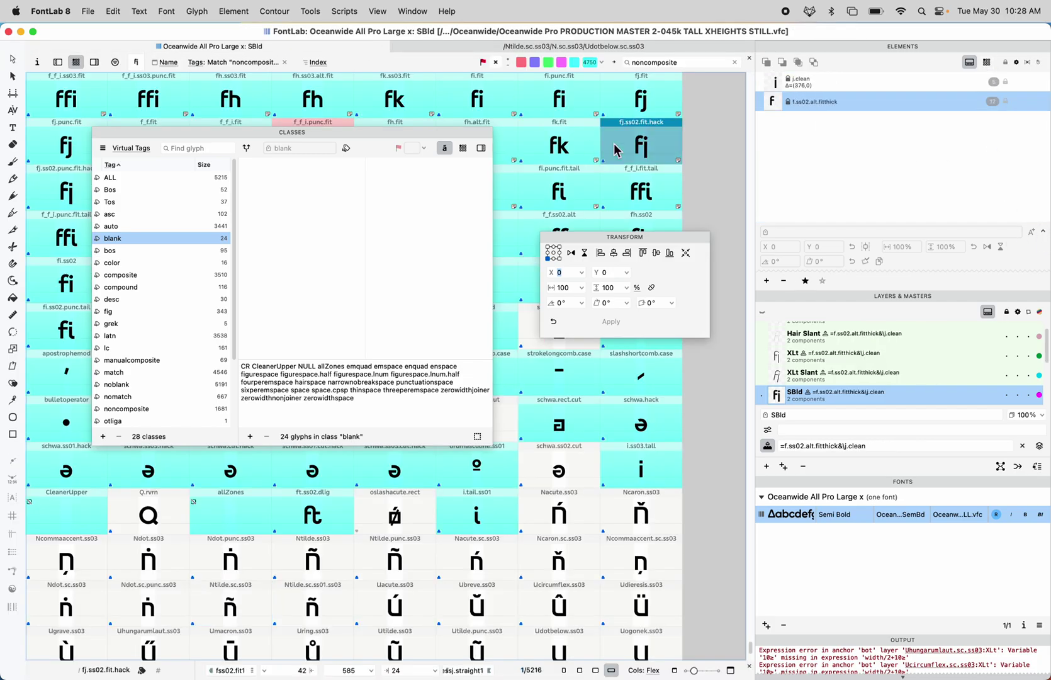
pyautogui.press('super+z')
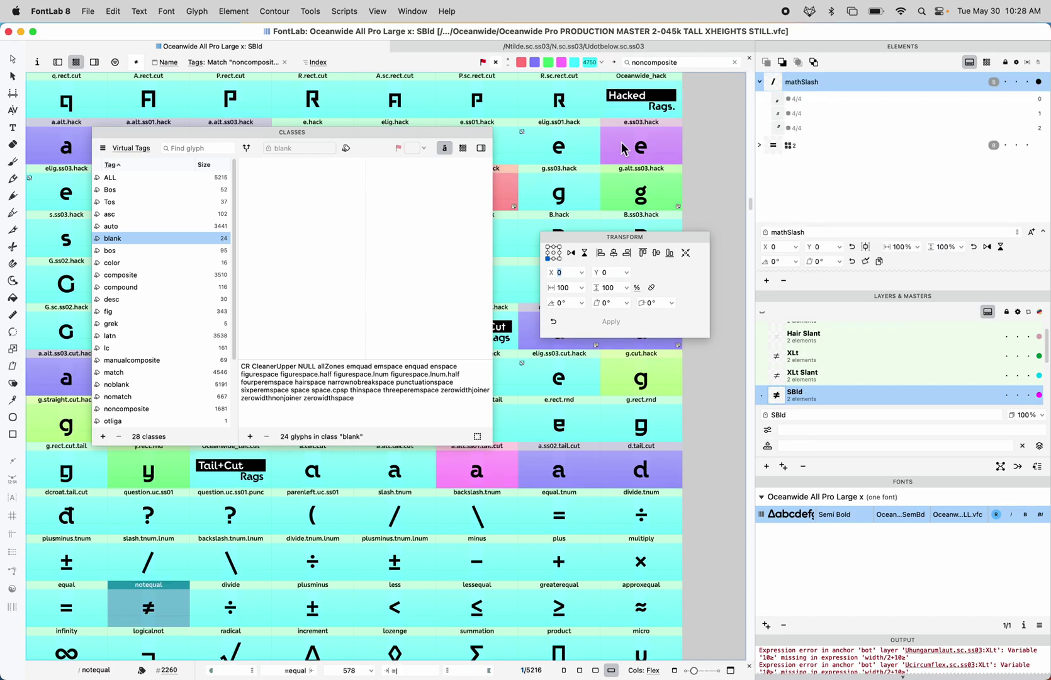
pyautogui.press('super+z')
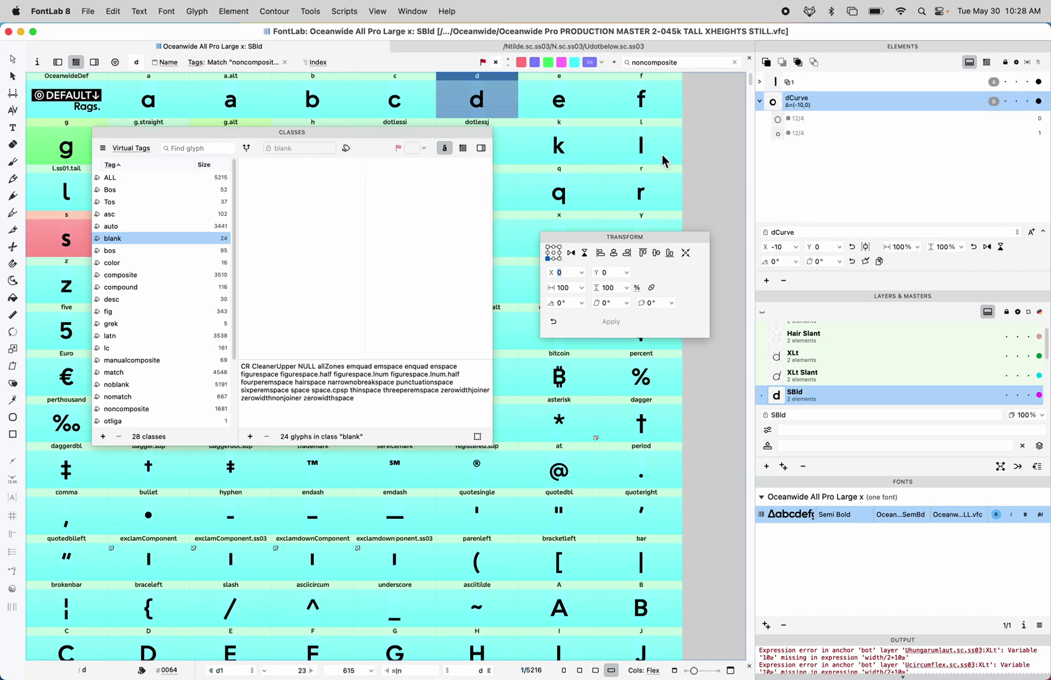
pyautogui.press('super+z')
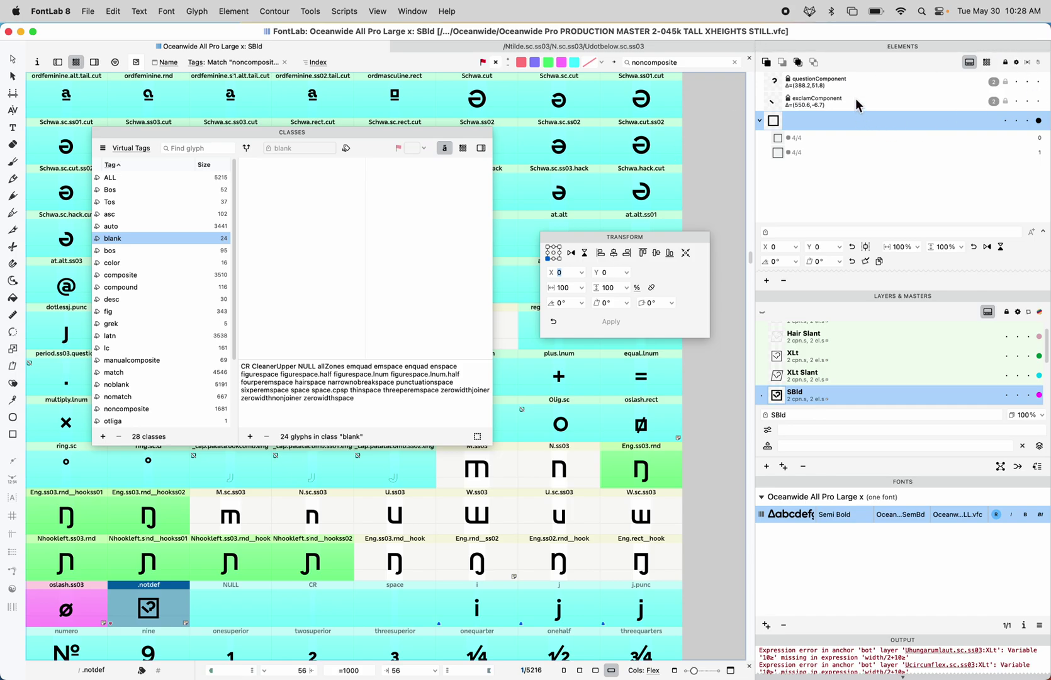
pyautogui.click(858, 105)
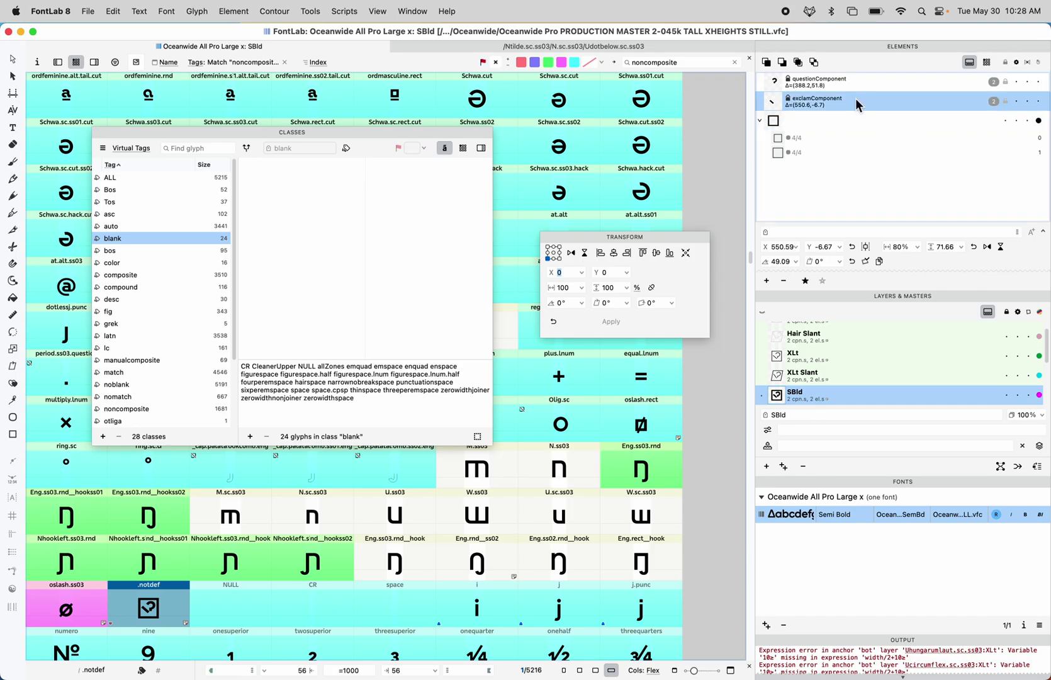
# Expand exclamComponent's properties to reveal its name and the #sl=0,wt=130 instance expression
pyautogui.click(1045, 233)
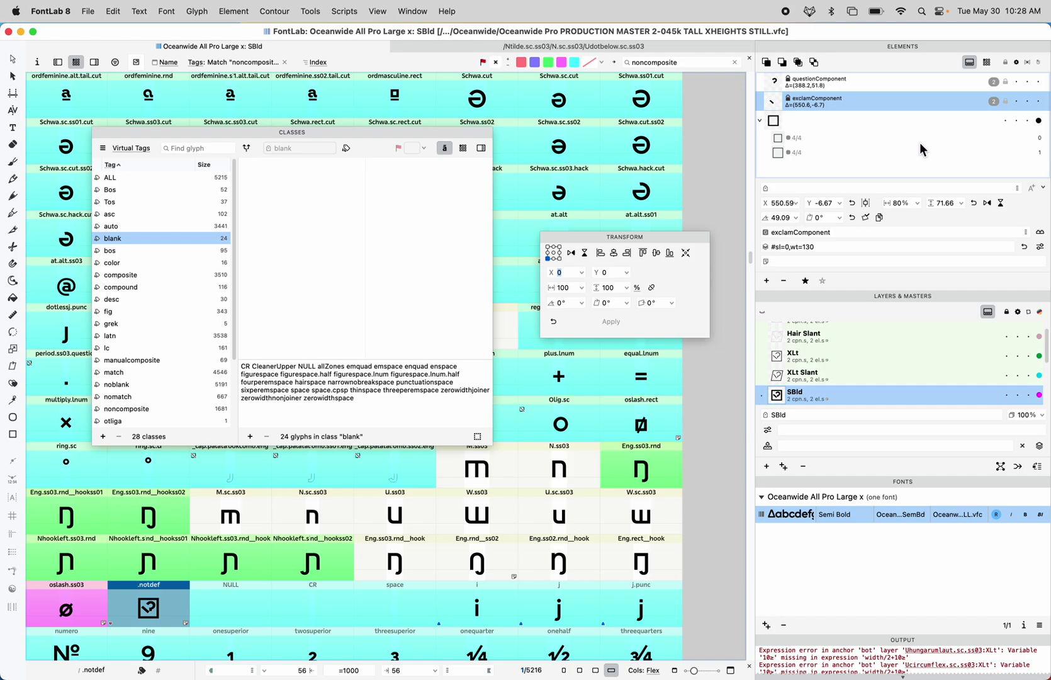
pyautogui.doubleClick(786, 238)
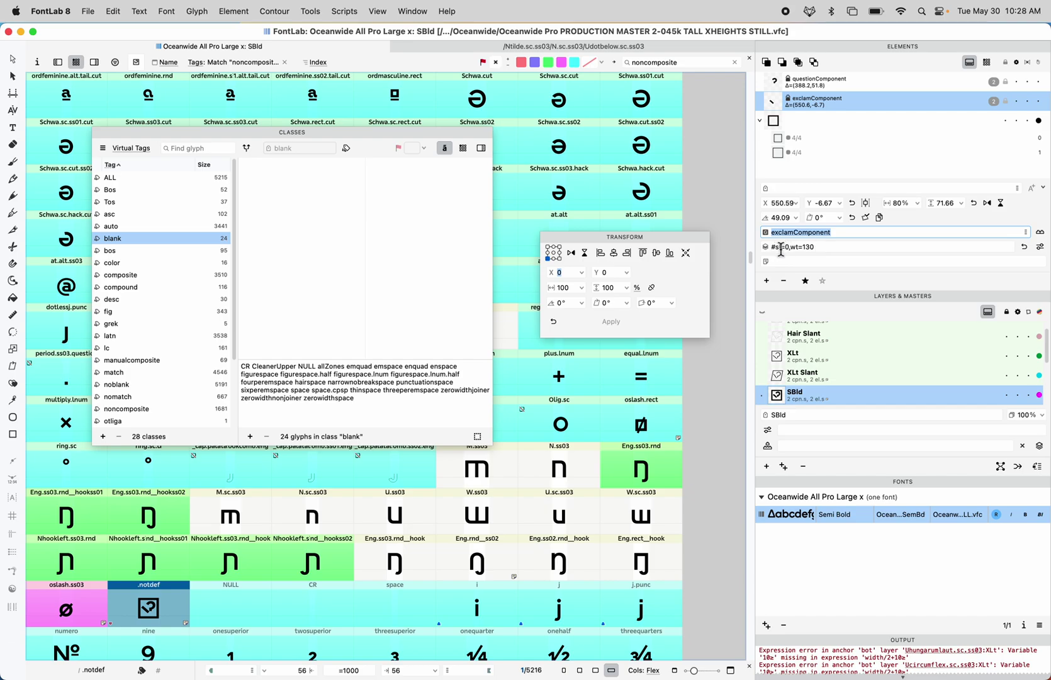
pyautogui.click(782, 248)
pyautogui.click(819, 248)
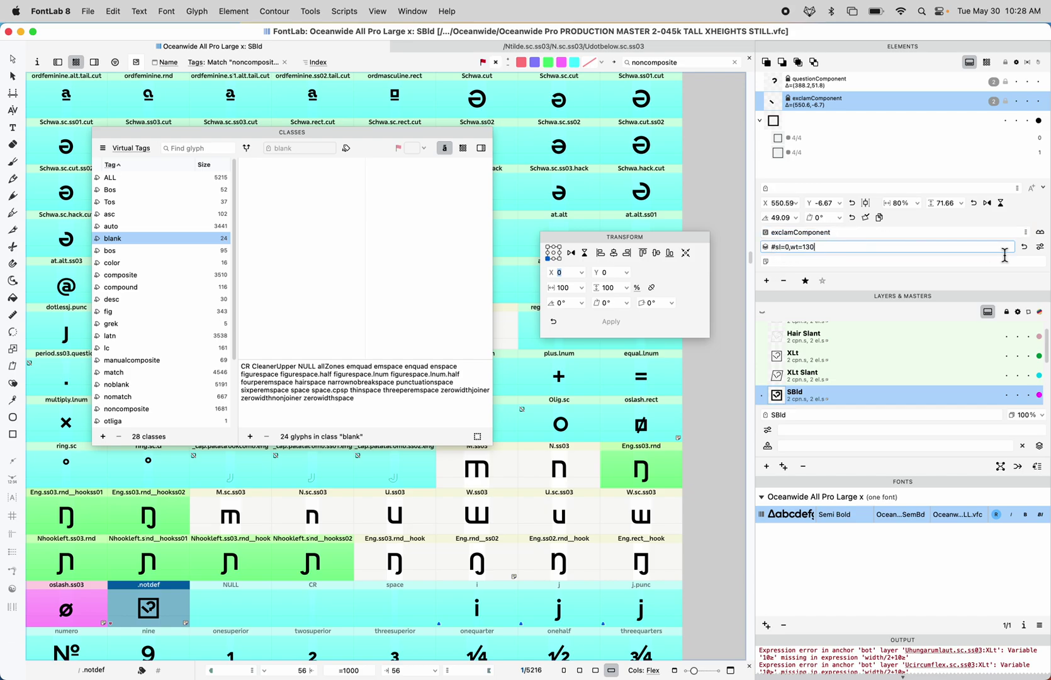
# Set exclamComponent to #sl=0,wt=300 and questionComponent to #sl=0,wt=180 using the Weight sliders
pyautogui.click(1041, 249)
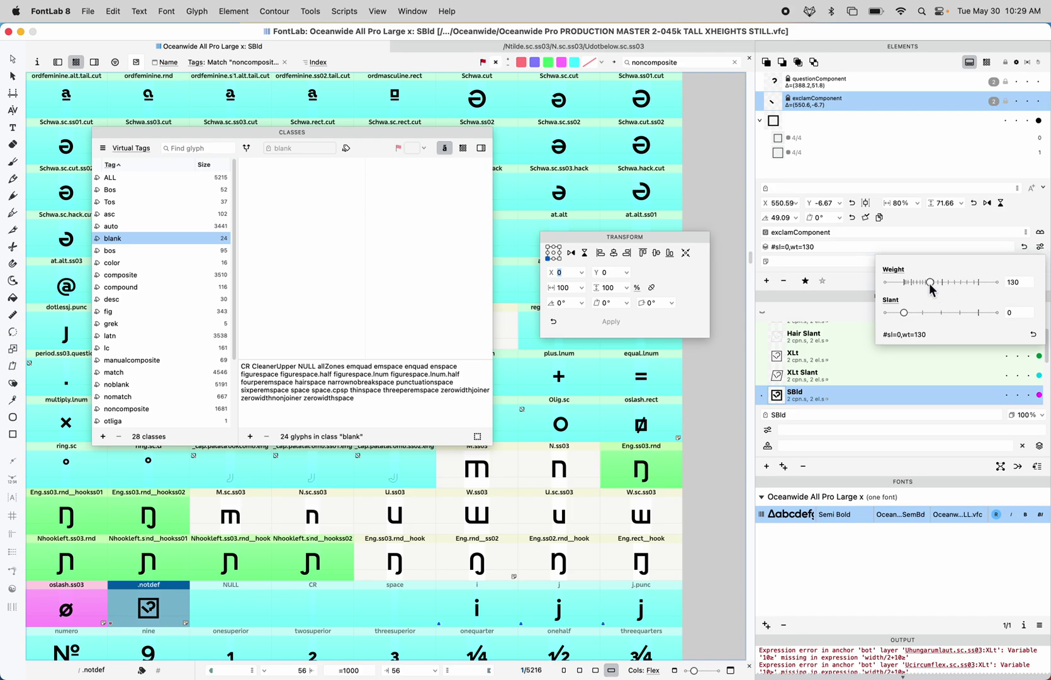
pyautogui.moveTo(931, 288); pyautogui.dragTo(965, 285)
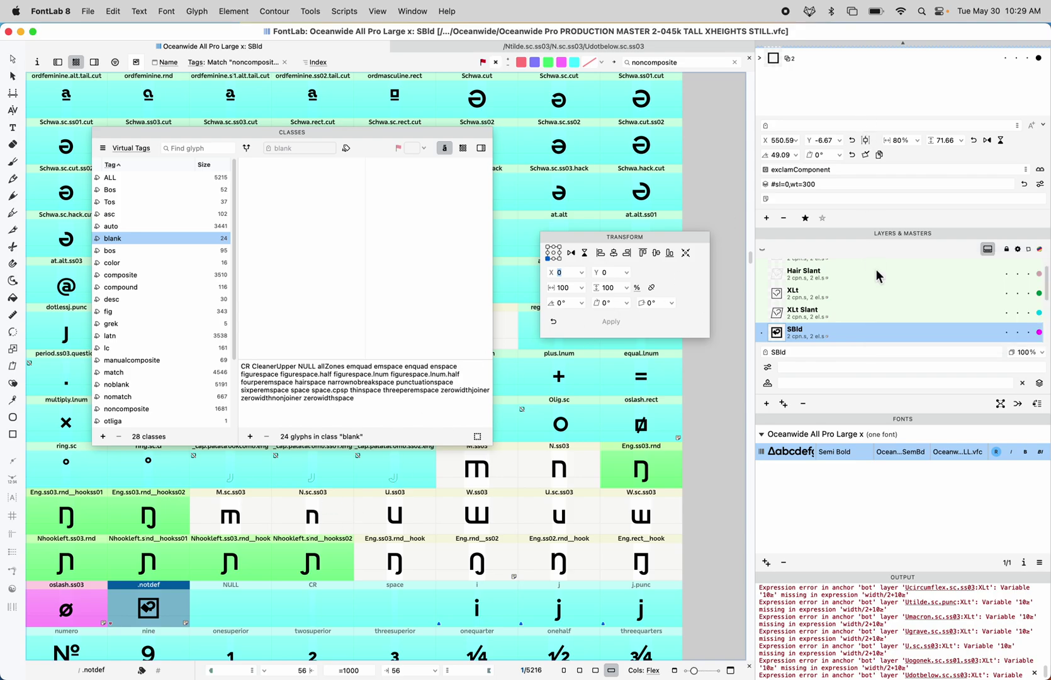
pyautogui.scroll(2, 892, 104)
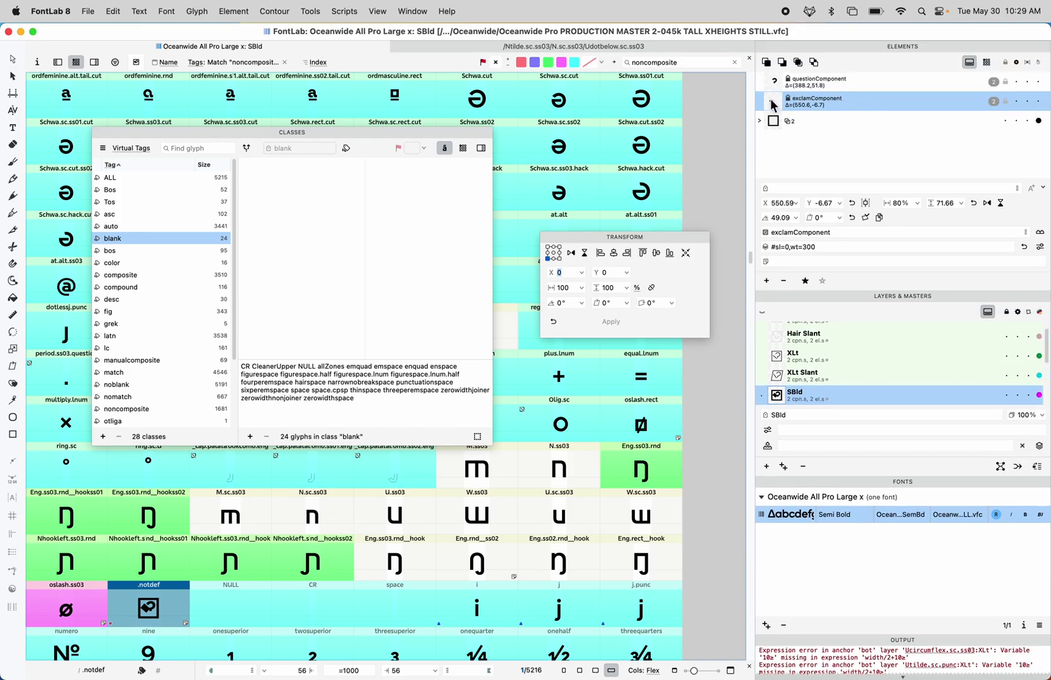
pyautogui.click(804, 81)
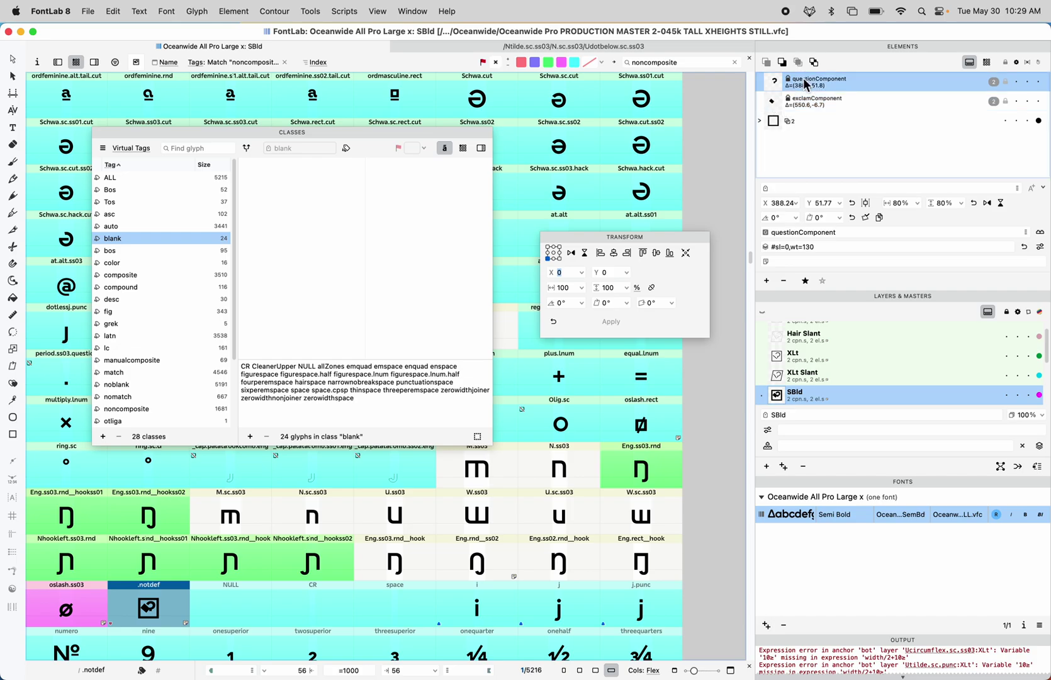
pyautogui.click(1041, 249)
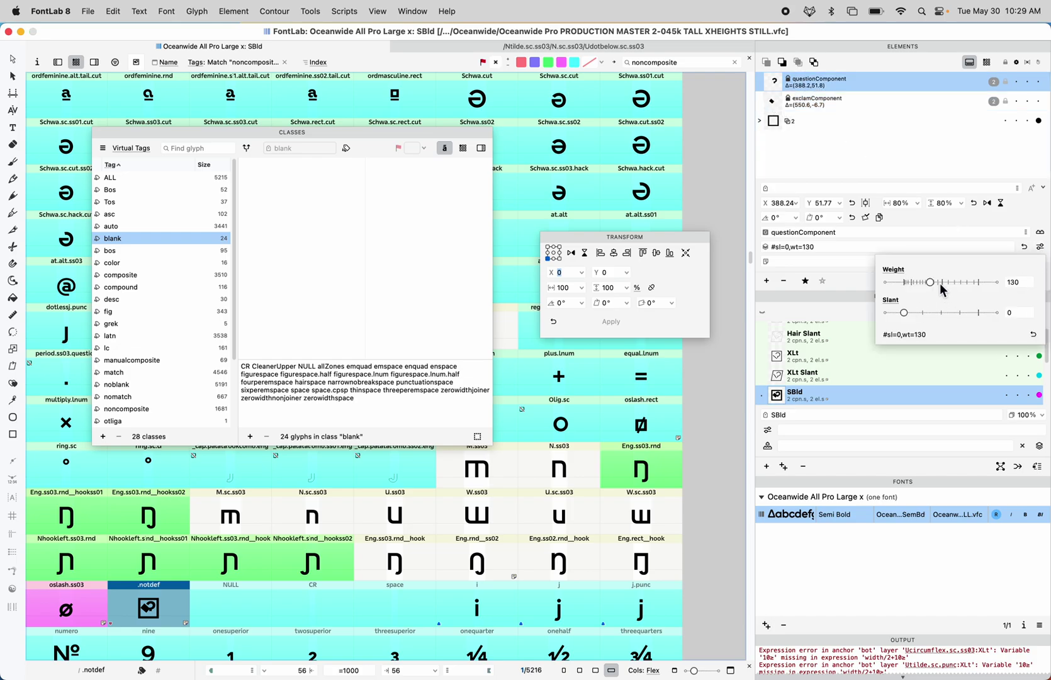
pyautogui.moveTo(930, 285); pyautogui.dragTo(941, 284)
# Enlarge the glyph cells five notches with the cell-size slider and scroll down the grid
pyautogui.click(731, 671)
pyautogui.click(732, 671)
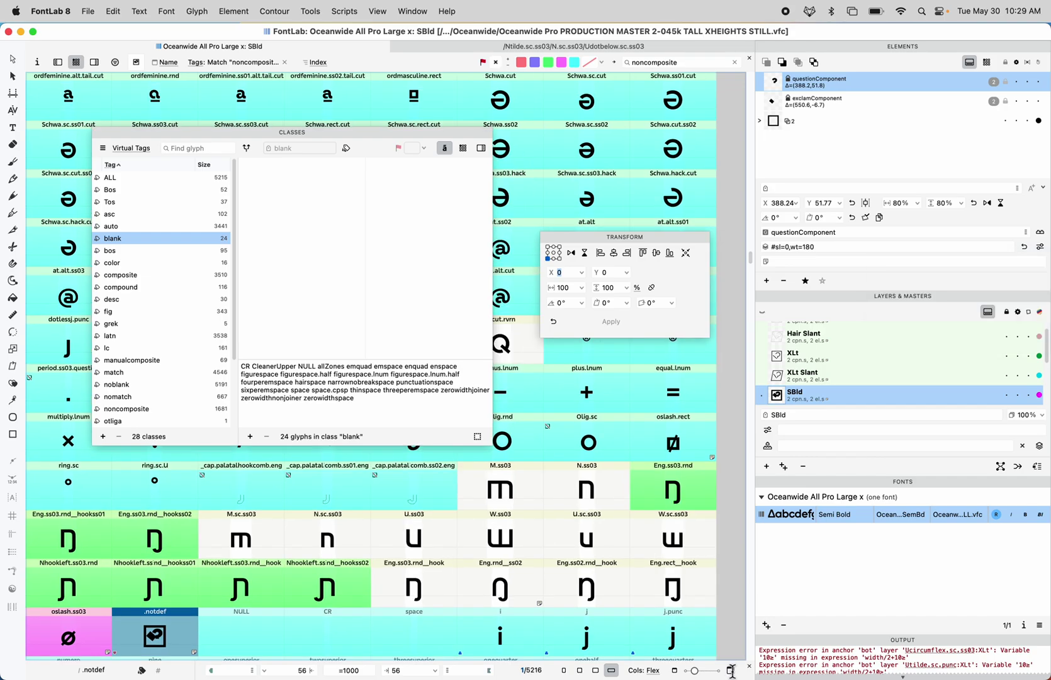
pyautogui.click(732, 671)
pyautogui.click(731, 670)
pyautogui.click(732, 670)
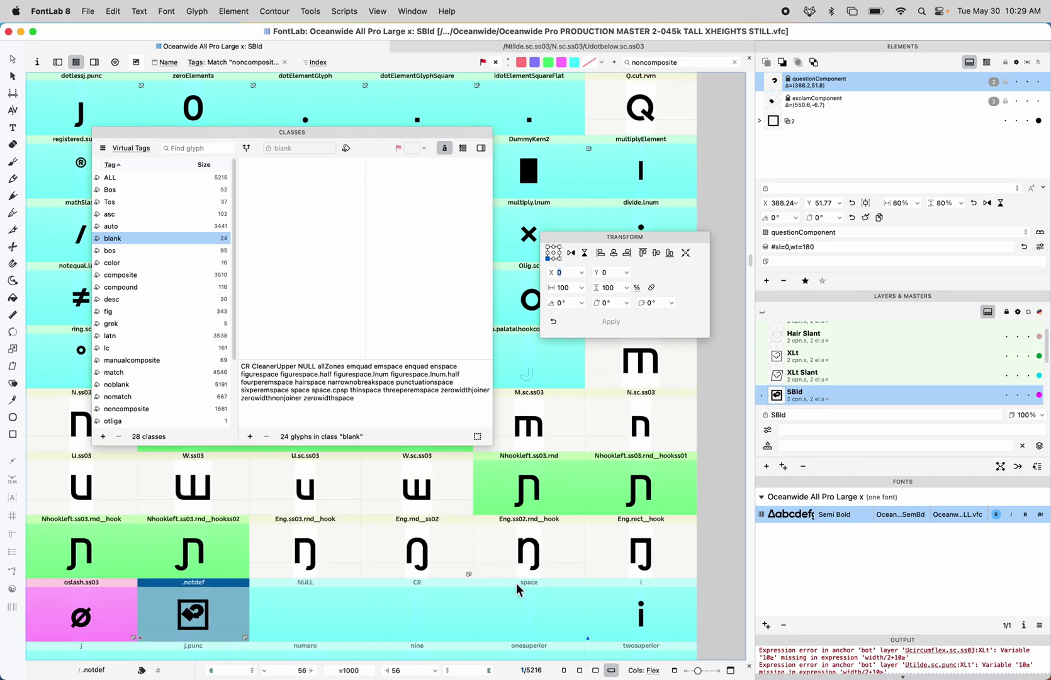
pyautogui.scroll(-2, 572, 534)
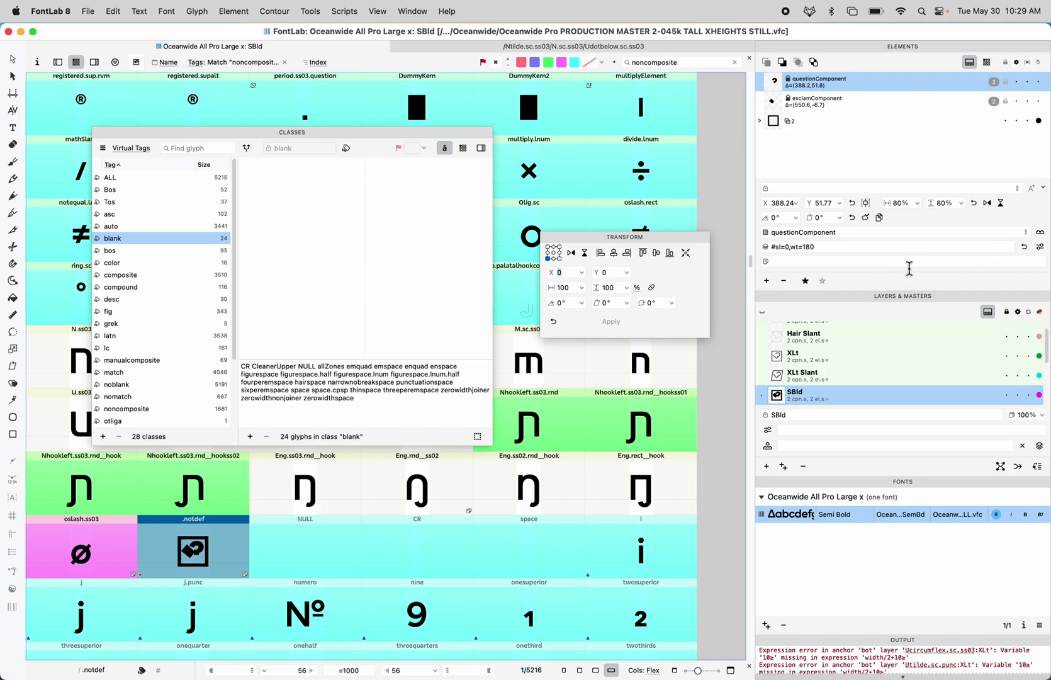
# Hide the element properties section and stretch the Layers & Masters list taller
pyautogui.click(970, 64)
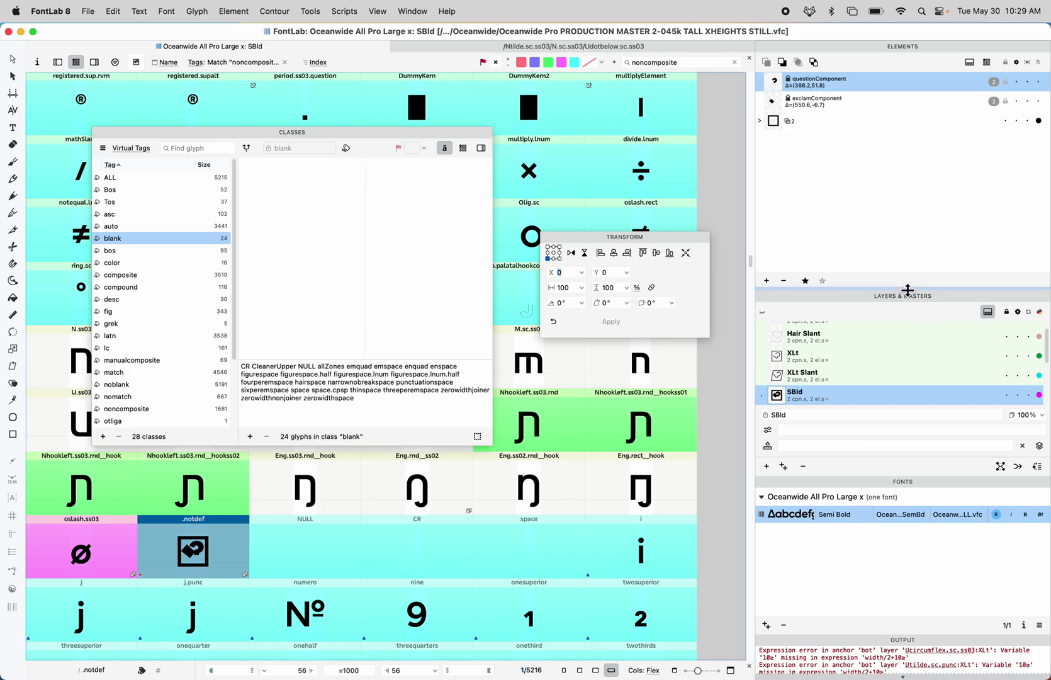
pyautogui.scroll(-3, 907, 291)
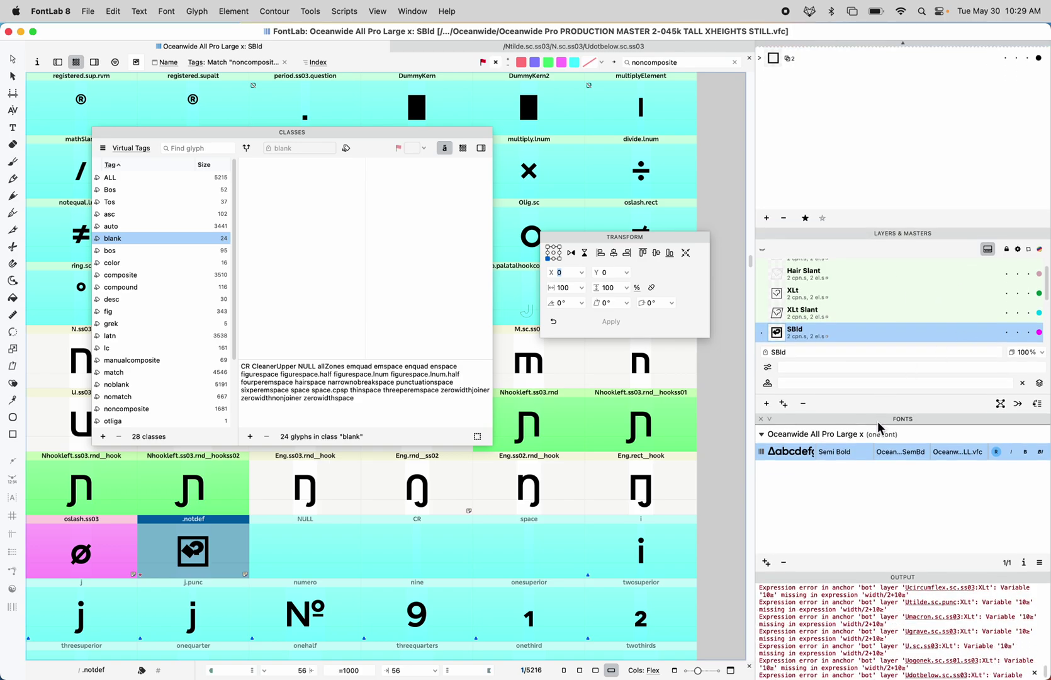
pyautogui.moveTo(877, 413); pyautogui.dragTo(873, 519)
# Toggle the master property rows, check the Location field, and switch to the Hvy master
pyautogui.click(991, 250)
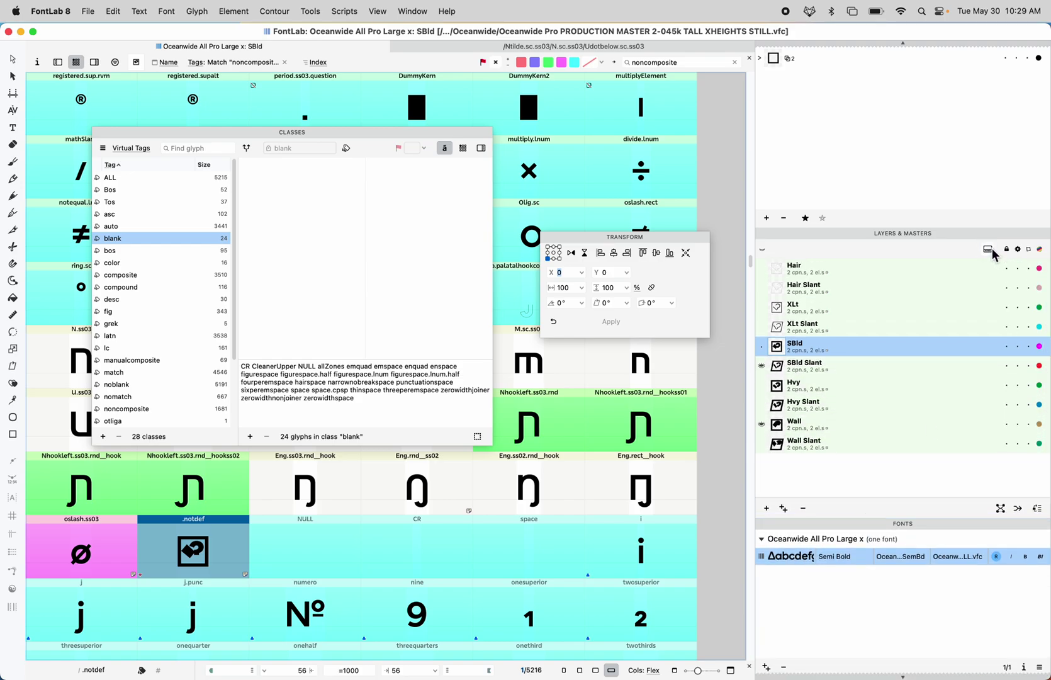
pyautogui.click(992, 248)
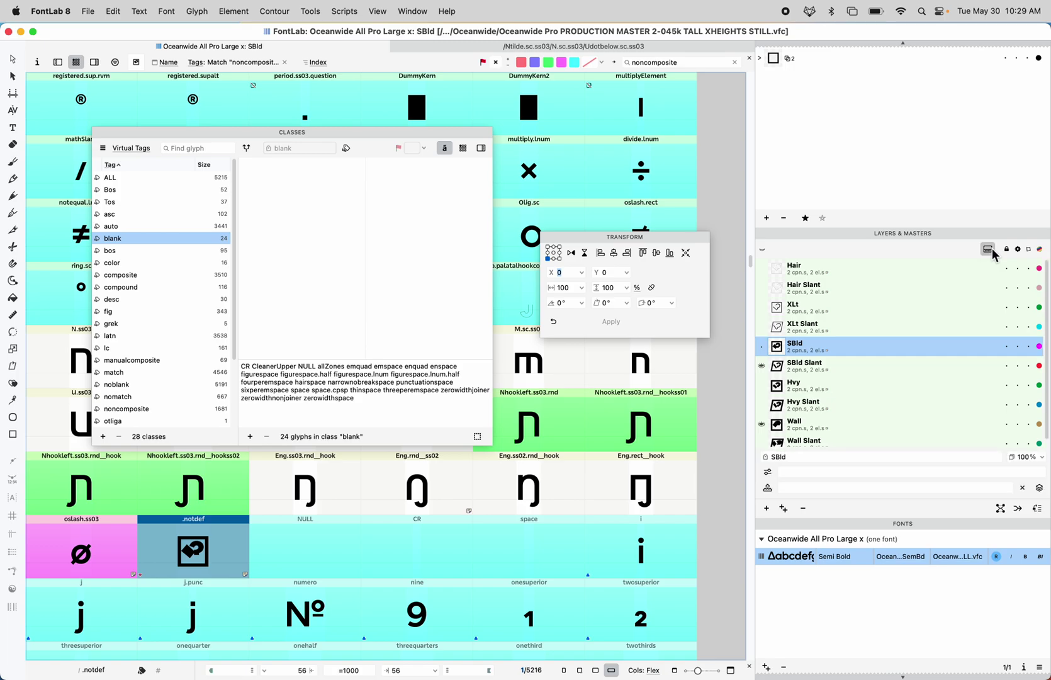
pyautogui.click(848, 471)
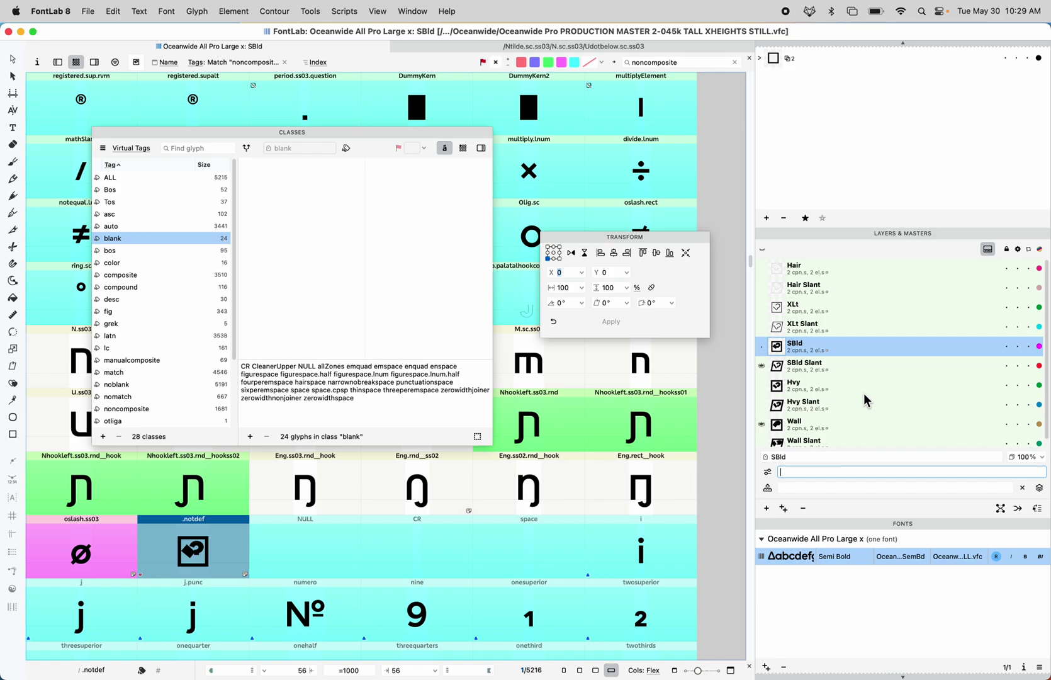
pyautogui.moveTo(864, 393)
pyautogui.mouseDown()
pyautogui.moveTo(875, 349)
pyautogui.moveTo(872, 406)
pyautogui.moveTo(871, 393)
pyautogui.mouseUp()
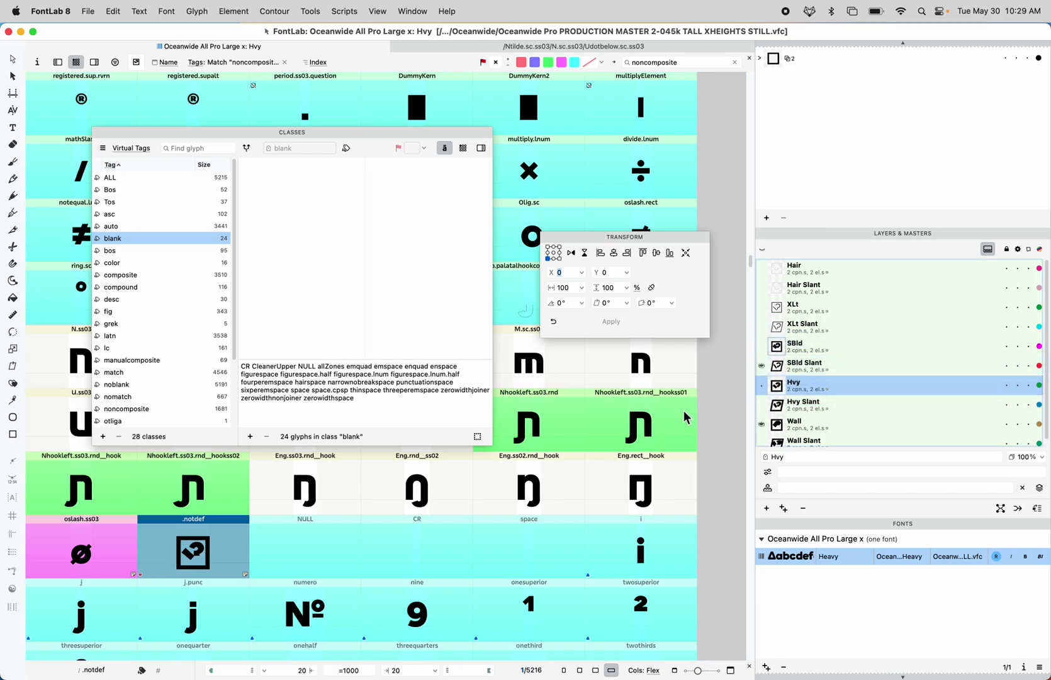